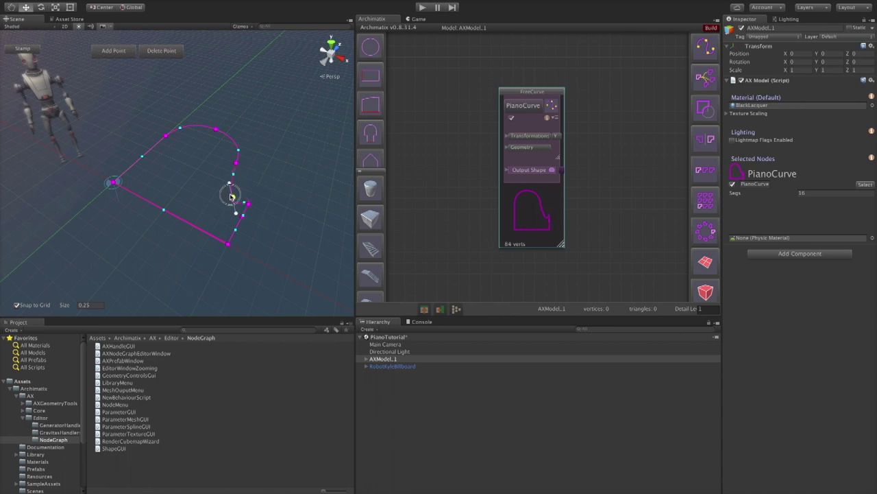
pyautogui.moveTo(213, 180)
pyautogui.keyDown('alt'); pyautogui.mouseDown()
pyautogui.moveTo(188, 157)
pyautogui.moveTo(206, 175)
pyautogui.mouseUp(); pyautogui.keyUp('alt')
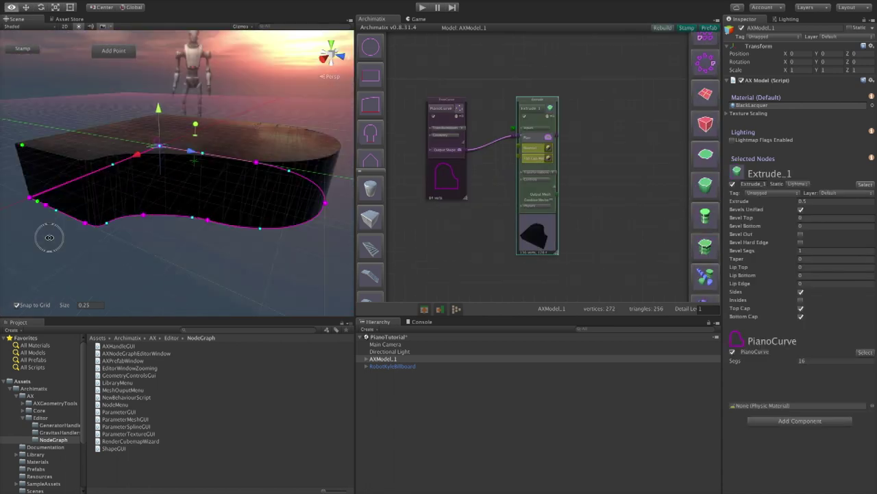
pyautogui.keyDown('alt'); pyautogui.moveTo(226, 192); pyautogui.dragTo(89, 174); pyautogui.keyUp('alt')
pyautogui.moveTo(564, 146); pyautogui.dragTo(591, 134)
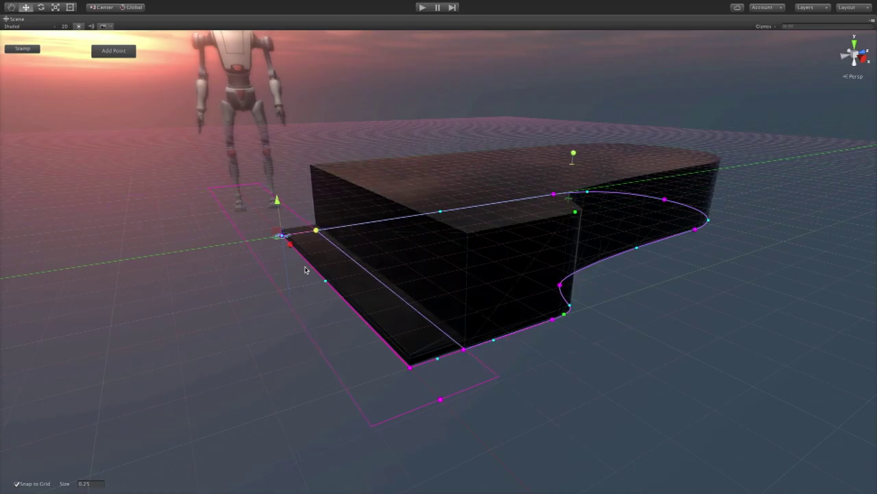
pyautogui.keyDown('alt'); pyautogui.moveTo(590, 274); pyautogui.dragTo(610, 263); pyautogui.keyUp('alt')
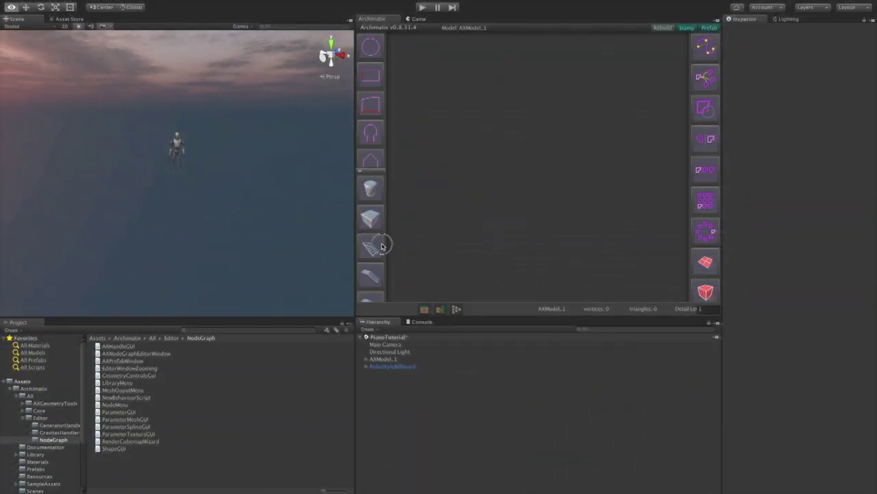
# Add a FreeCurve node to the model graph and name it PianoCurve.
pyautogui.keyDown('alt'); pyautogui.moveTo(398, 276); pyautogui.dragTo(399, 298); pyautogui.keyUp('alt')
pyautogui.scroll(6, 230, 193)
pyautogui.scroll(3, 229, 192)
pyautogui.keyDown('alt'); pyautogui.moveTo(292, 176); pyautogui.dragTo(151, 168); pyautogui.keyUp('alt')
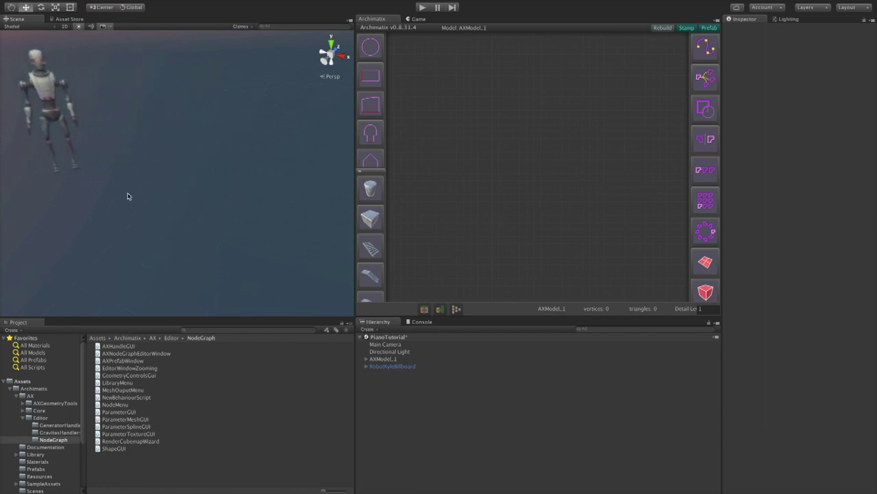
pyautogui.keyDown('alt'); pyautogui.moveTo(249, 229); pyautogui.dragTo(233, 248); pyautogui.keyUp('alt')
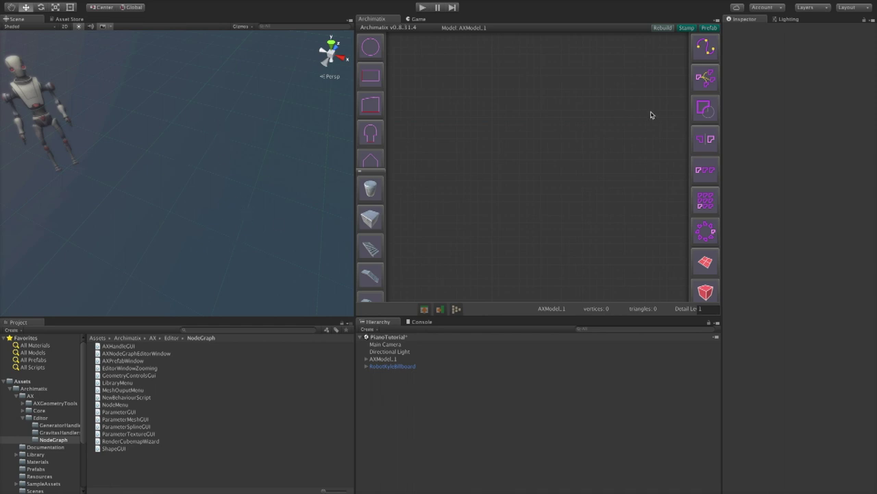
pyautogui.click(702, 75)
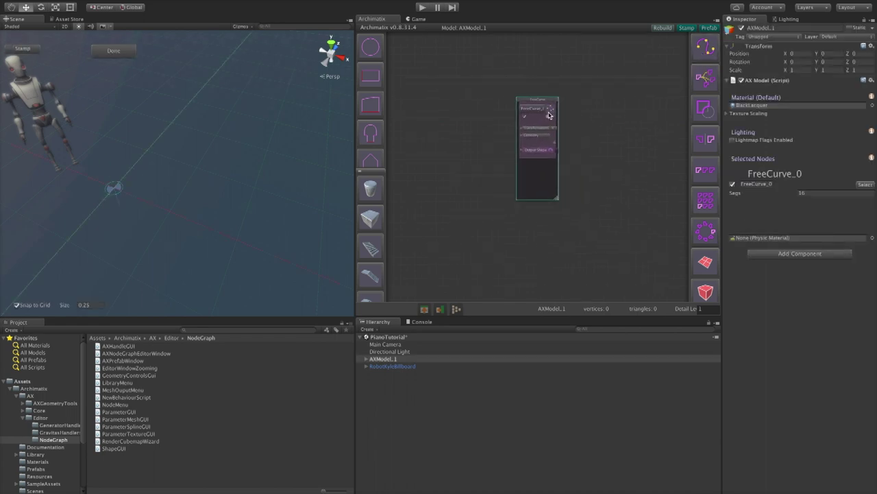
pyautogui.click(542, 105)
pyautogui.write('PianoCurve')
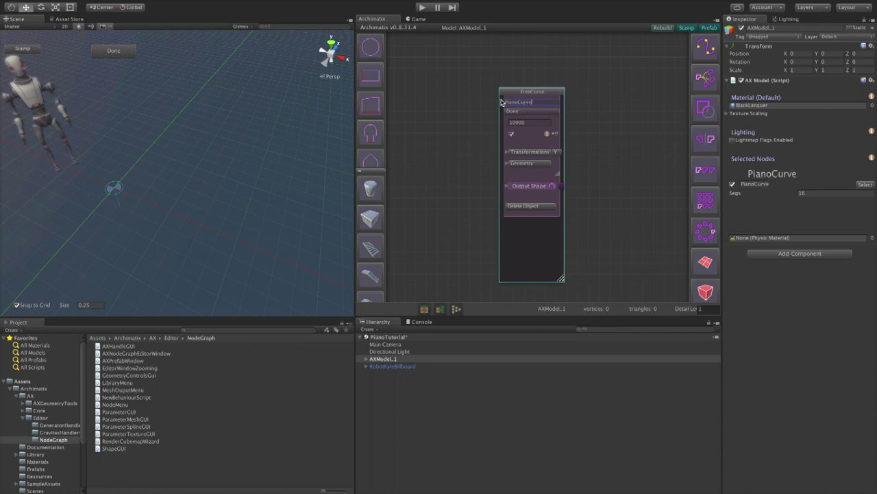
pyautogui.click(520, 111)
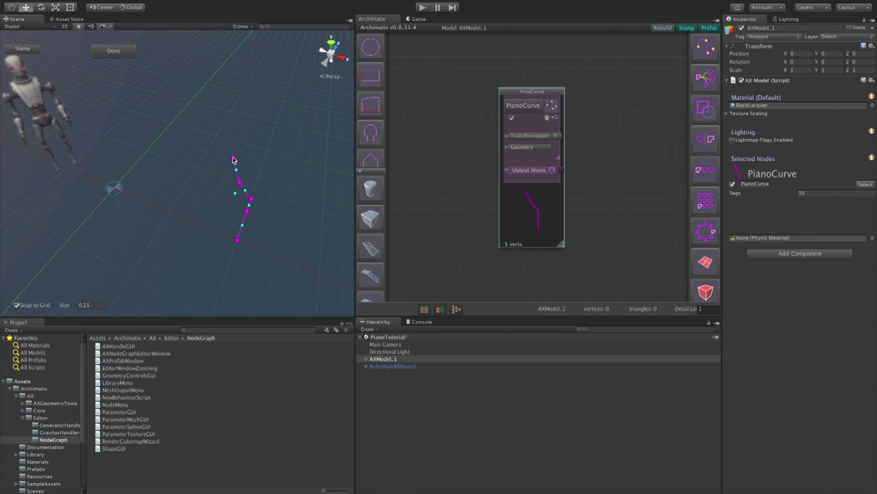
# Draw the straight-segment grand piano outline through the tail and origin back to its first point, and set its output shape to closed.
pyautogui.click(160, 136)
pyautogui.click(113, 189)
pyautogui.click(235, 240)
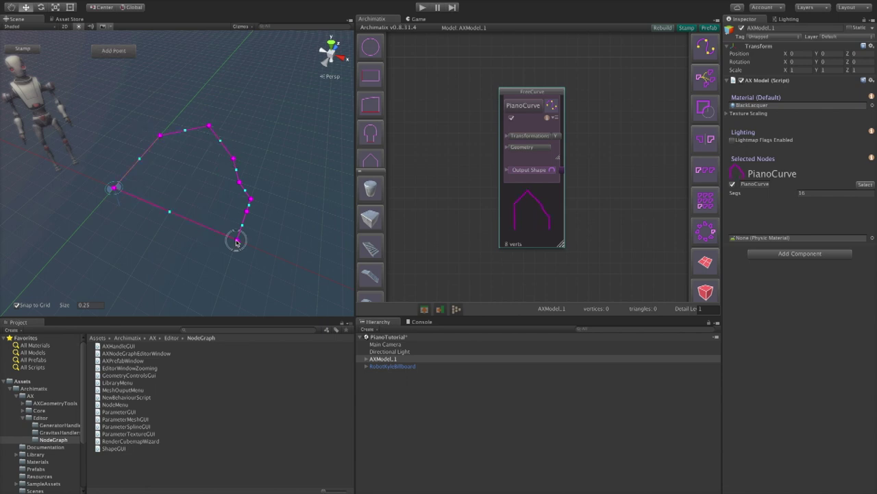
pyautogui.keyDown('alt'); pyautogui.moveTo(251, 247); pyautogui.dragTo(270, 235); pyautogui.keyUp('alt')
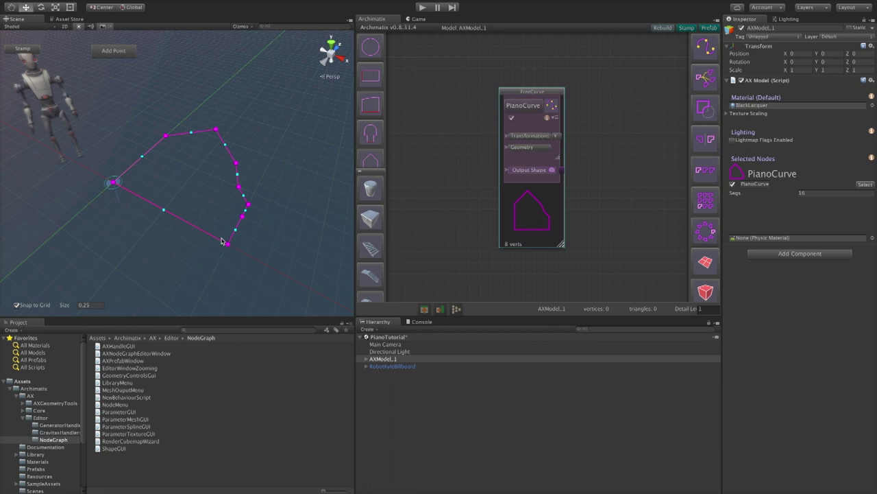
pyautogui.click(552, 171)
# Try inserting extra points along the outline's long straight side, and delete them.
pyautogui.moveTo(142, 159); pyautogui.dragTo(164, 167)
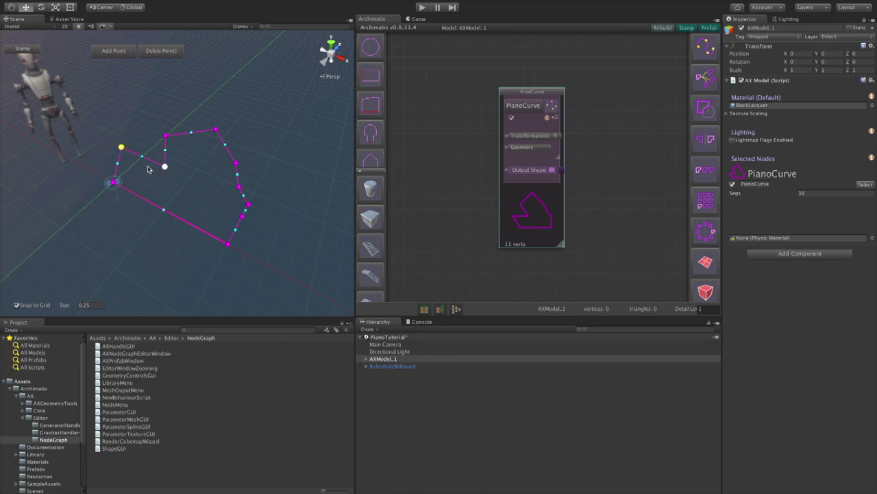
pyautogui.press('Delete')
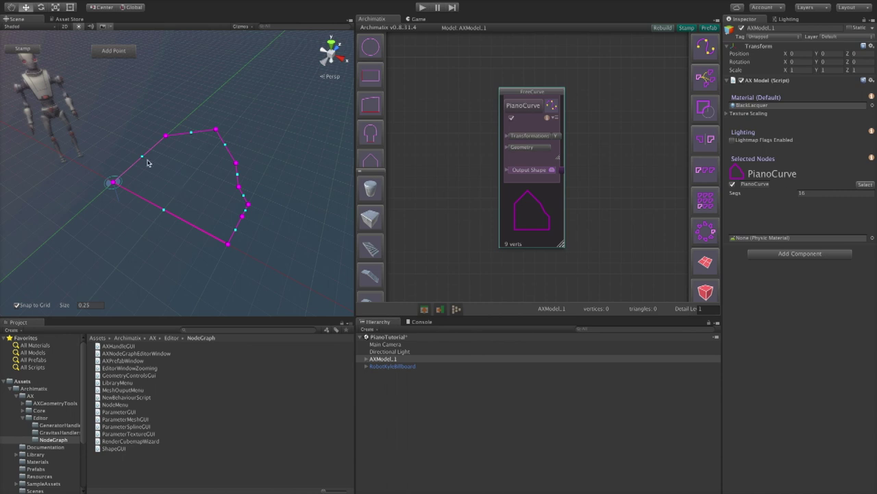
# Convert the tail-end point and the points along the curved side to Bezier points, pulling out handles to round the outline.
pyautogui.click(216, 130)
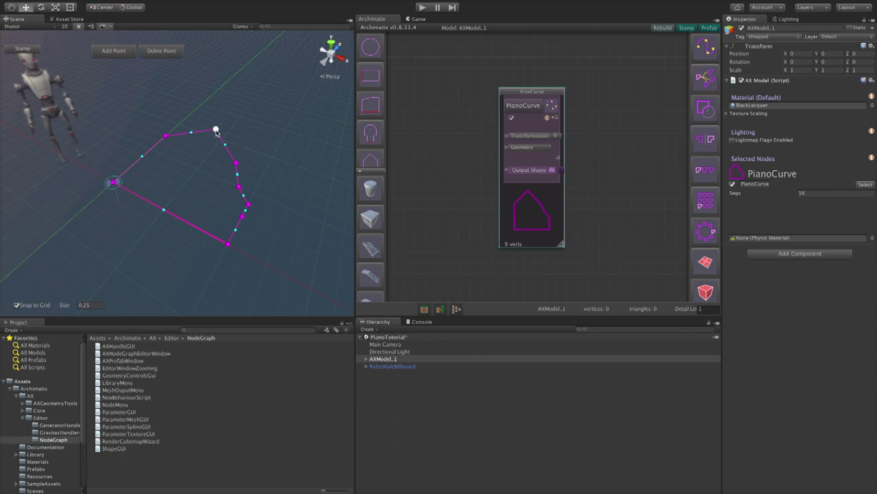
pyautogui.click(217, 131)
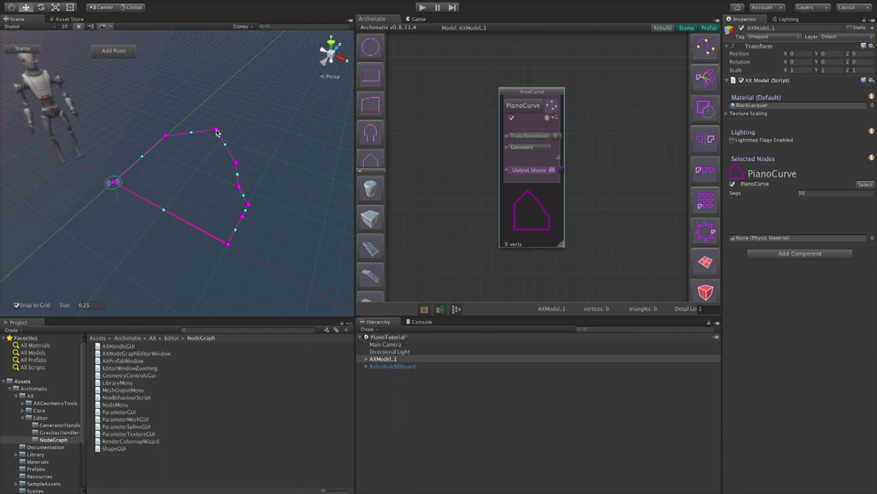
pyautogui.click(216, 130)
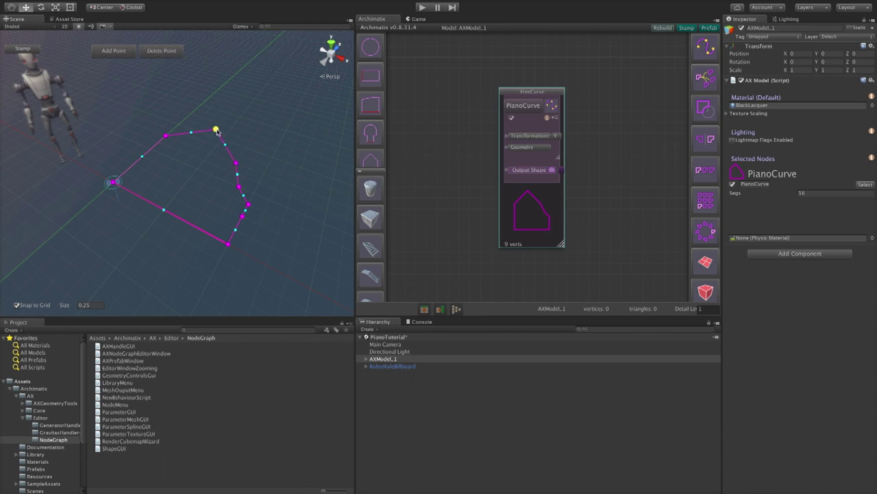
pyautogui.press('alt')
pyautogui.keyDown('alt'); pyautogui.moveTo(216, 128); pyautogui.dragTo(125, 32); pyautogui.keyUp('alt')
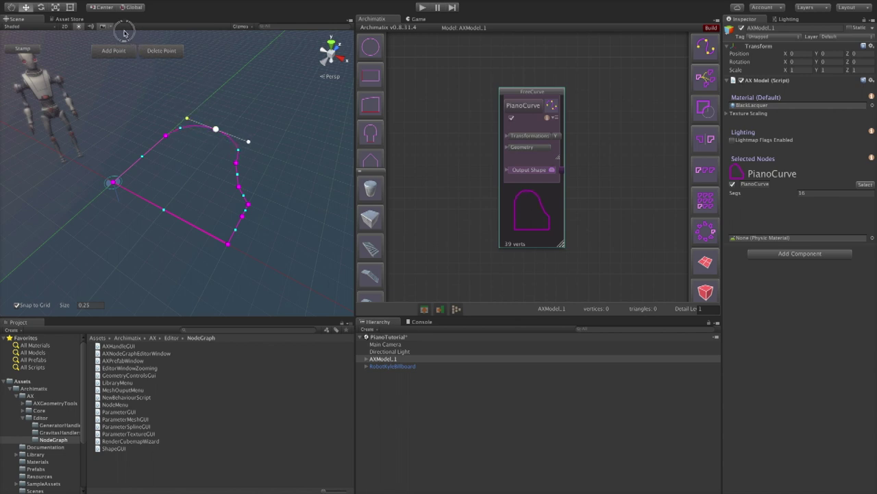
pyautogui.click(239, 187)
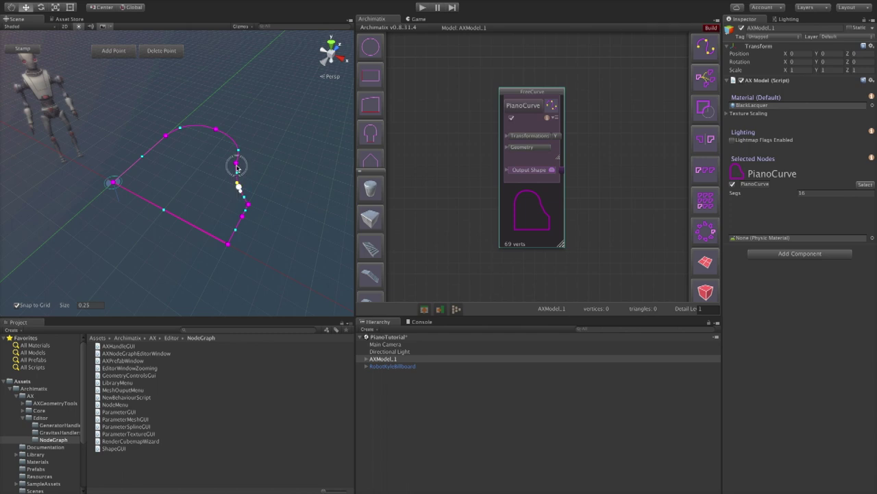
pyautogui.click(248, 204)
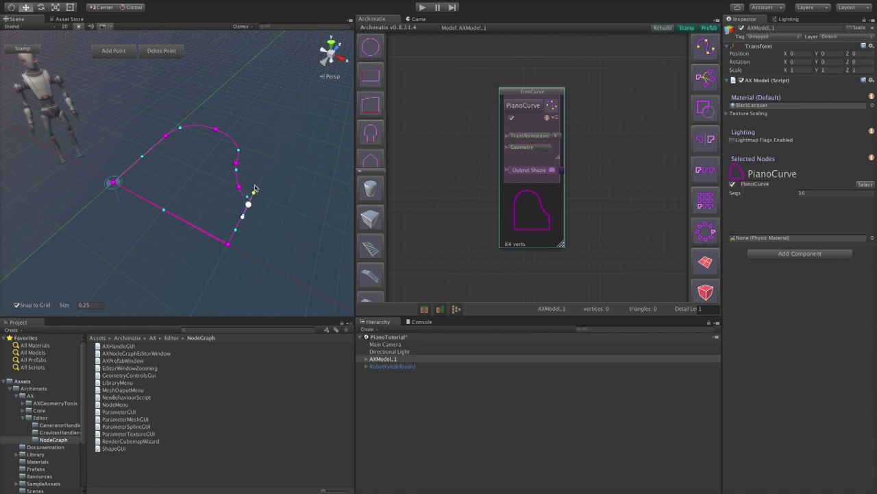
# Move the waist point on the outline's curved side and adjust it to shape the inward bend.
pyautogui.moveTo(239, 189)
pyautogui.mouseDown()
pyautogui.moveTo(226, 183)
pyautogui.moveTo(243, 180)
pyautogui.moveTo(229, 196)
pyautogui.moveTo(224, 188)
pyautogui.mouseUp()
pyautogui.moveTo(223, 182)
pyautogui.mouseDown()
pyautogui.moveTo(244, 176)
pyautogui.moveTo(227, 185)
pyautogui.mouseUp()
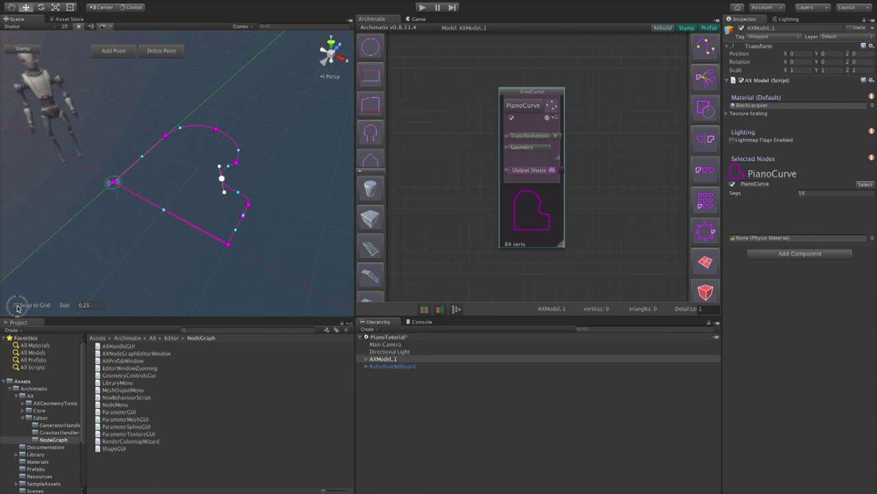
pyautogui.moveTo(223, 185); pyautogui.dragTo(55, 130)
pyautogui.keyDown('alt'); pyautogui.moveTo(246, 151); pyautogui.dragTo(281, 177); pyautogui.keyUp('alt')
pyautogui.click(282, 176)
pyautogui.click(282, 177)
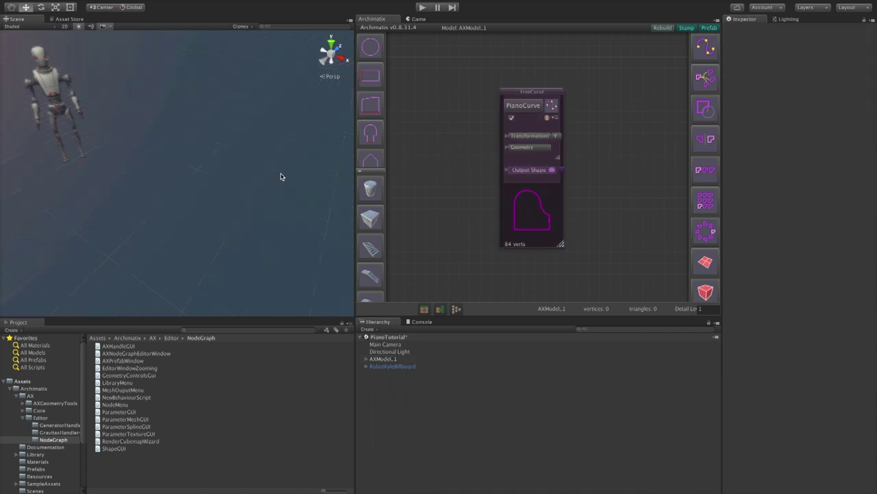
# Reselect PianoCurve and move the point on its short straight side closer to the front corner.
pyautogui.click(541, 210)
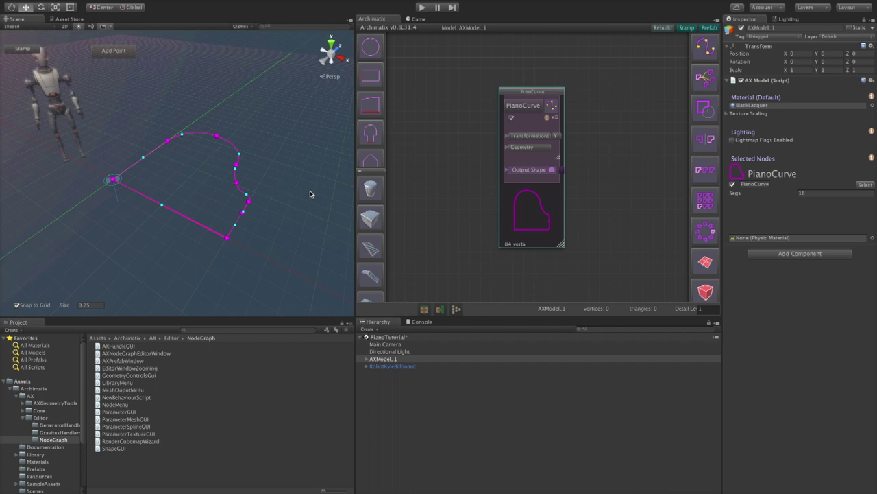
pyautogui.scroll(3, 265, 210)
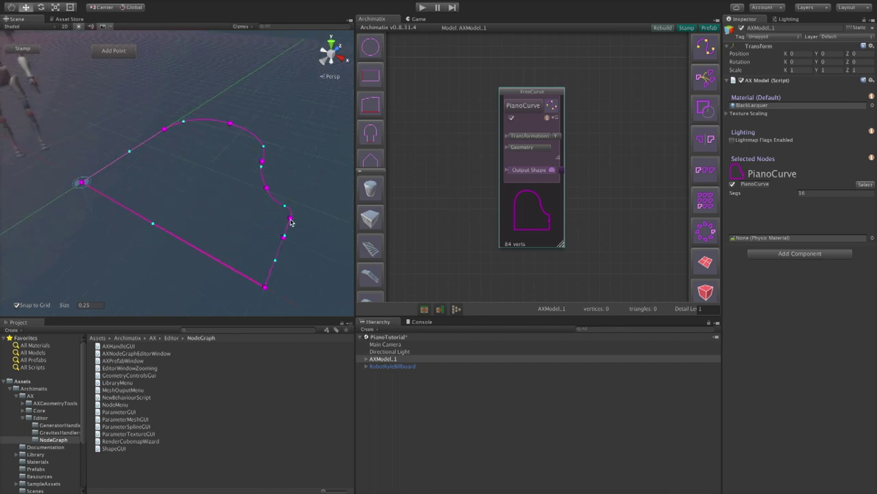
pyautogui.click(284, 237)
pyautogui.moveTo(284, 237); pyautogui.dragTo(275, 259)
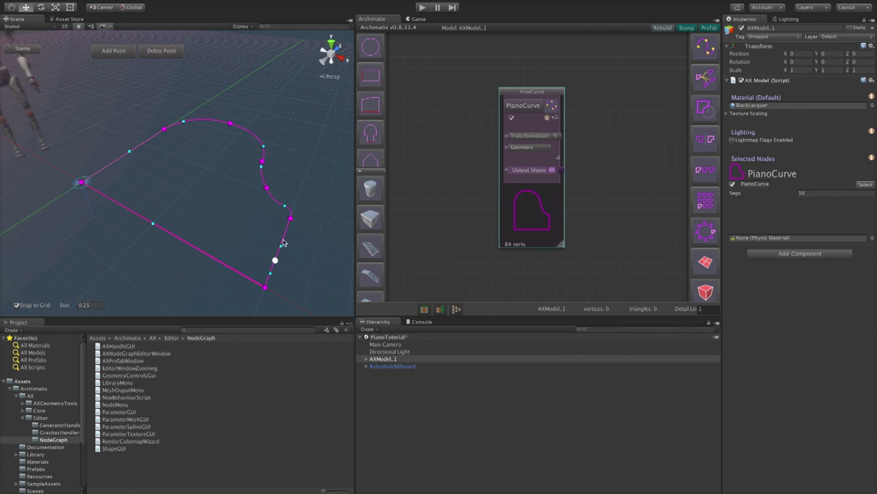
pyautogui.keyDown('alt'); pyautogui.moveTo(301, 234); pyautogui.dragTo(302, 203); pyautogui.keyUp('alt')
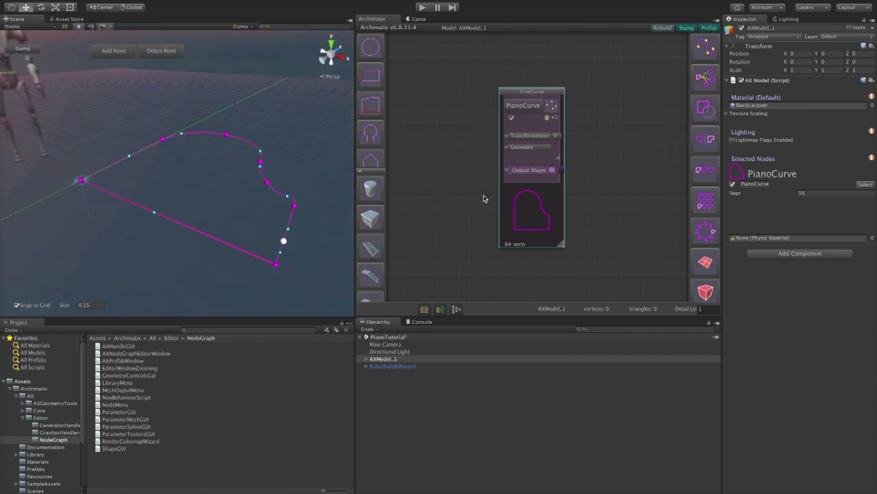
# Add an Extrude node with PianoCurve's output shape as its plan.
pyautogui.moveTo(545, 207); pyautogui.dragTo(535, 203)
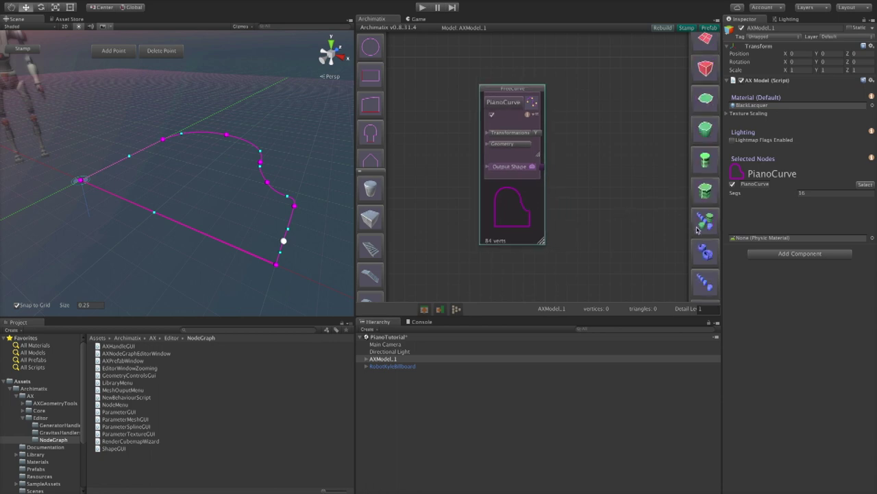
pyautogui.scroll(-5, 697, 229)
pyautogui.scroll(-10, 697, 230)
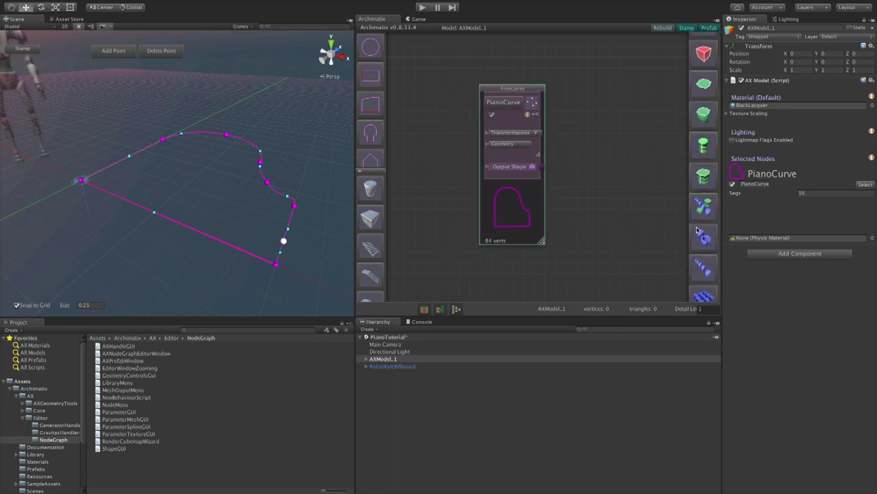
pyautogui.moveTo(541, 168); pyautogui.dragTo(707, 190)
pyautogui.scroll(-3, 703, 197)
pyautogui.scroll(2, 703, 197)
pyautogui.scroll(-5, 703, 197)
# Reposition the curve's waist point on the extruded body to refine the concave side.
pyautogui.keyDown('alt'); pyautogui.moveTo(312, 250); pyautogui.dragTo(314, 226); pyautogui.keyUp('alt')
pyautogui.click(264, 198)
pyautogui.keyDown('alt'); pyautogui.moveTo(304, 273); pyautogui.dragTo(244, 216); pyautogui.keyUp('alt')
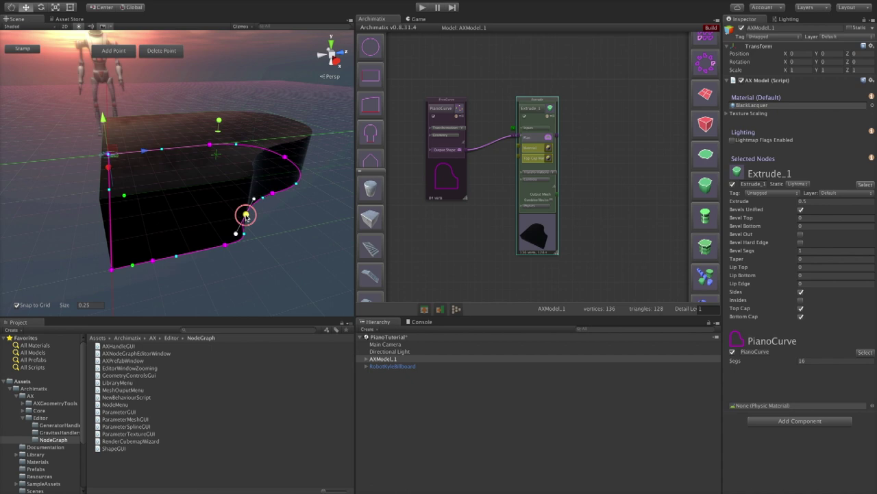
pyautogui.keyDown('alt'); pyautogui.moveTo(253, 268); pyautogui.dragTo(298, 240); pyautogui.keyUp('alt')
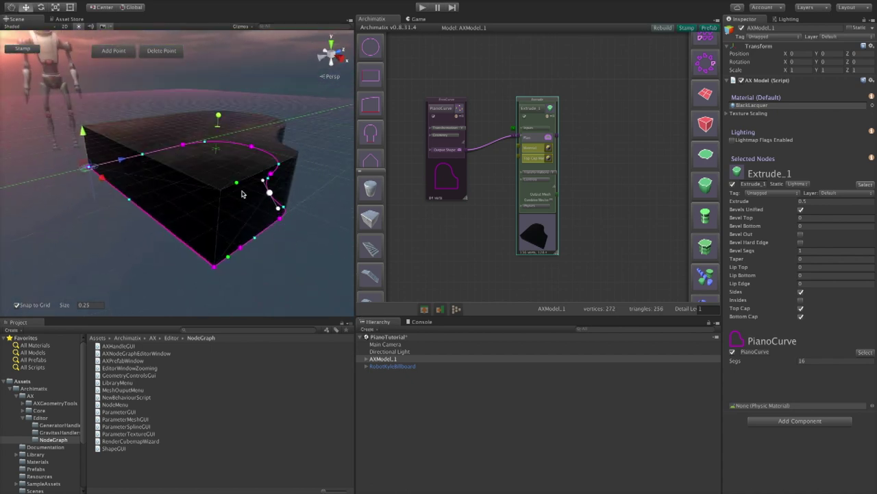
# Bevel the extrusion's top and bottom edges by about 0.04.
pyautogui.moveTo(235, 183); pyautogui.dragTo(199, 199)
pyautogui.scroll(3, 267, 233)
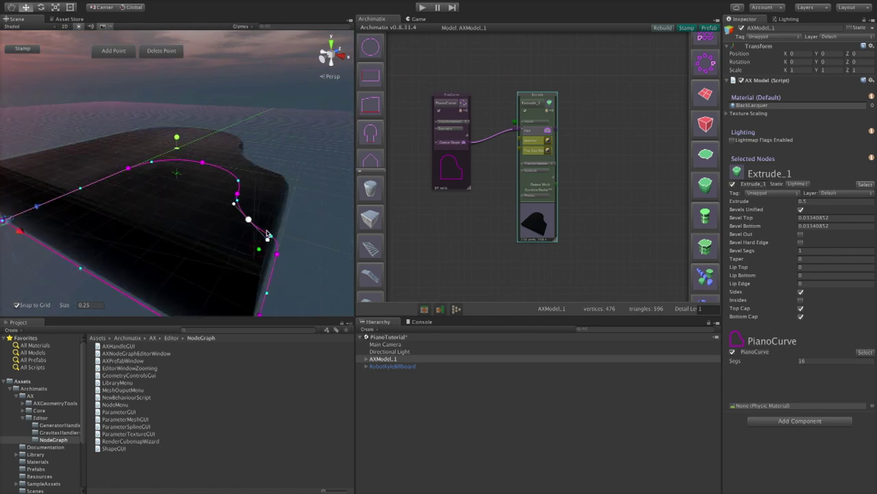
pyautogui.scroll(-1, 265, 239)
pyautogui.moveTo(239, 231); pyautogui.dragTo(209, 220)
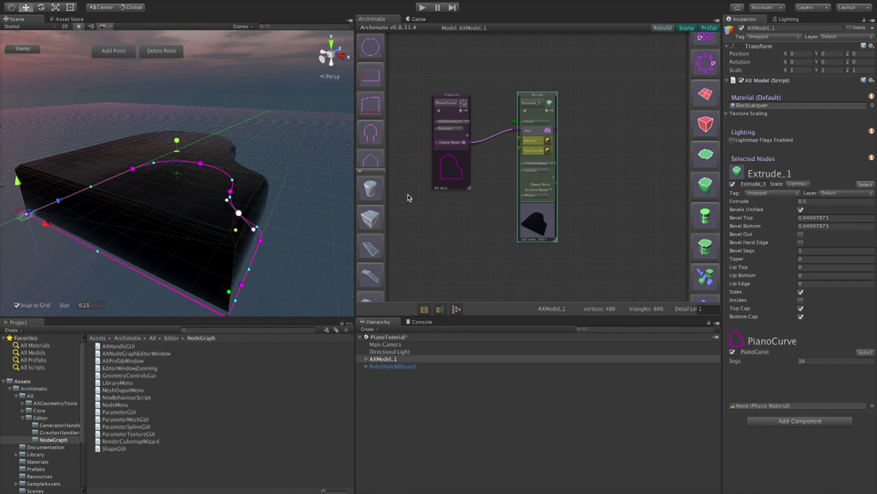
# Set the extrusion's top and bottom bevels to 0.01 with a hard bevel edge, and adjust its height to about 0.47.
pyautogui.moveTo(746, 251); pyautogui.dragTo(754, 251)
pyautogui.moveTo(279, 257)
pyautogui.keyDown('alt'); pyautogui.mouseDown()
pyautogui.moveTo(198, 211)
pyautogui.moveTo(98, 237)
pyautogui.moveTo(280, 245)
pyautogui.mouseUp(); pyautogui.keyUp('alt')
pyautogui.moveTo(262, 208); pyautogui.dragTo(231, 215)
pyautogui.moveTo(120, 186); pyautogui.dragTo(169, 217)
# In a maximized scene view, move the three tail-end curve points outward together to lengthen the piano body.
pyautogui.hotkey('shift', 'space')
pyautogui.keyDown('alt'); pyautogui.moveTo(681, 320); pyautogui.dragTo(688, 348); pyautogui.keyUp('alt')
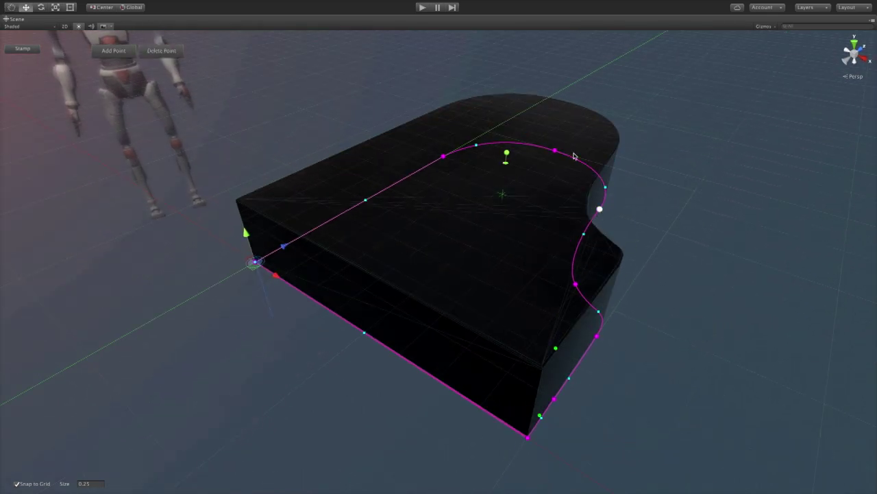
pyautogui.moveTo(552, 151); pyautogui.dragTo(590, 134)
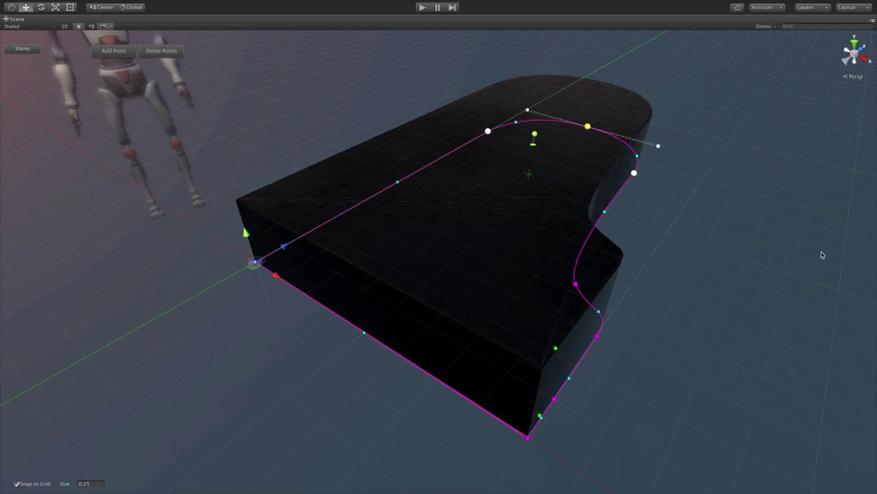
pyautogui.hotkey('shift', 'space')
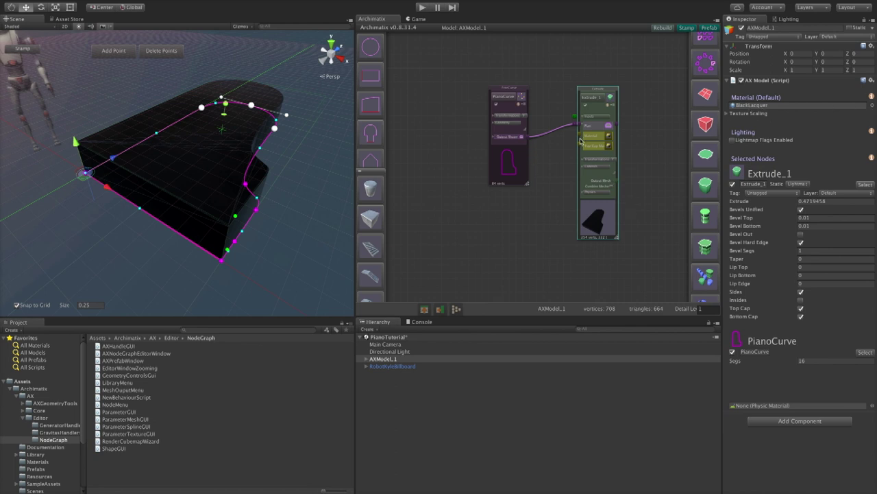
# Add a material node to the piano extrusion and assign it the Plywood material.
pyautogui.click(610, 138)
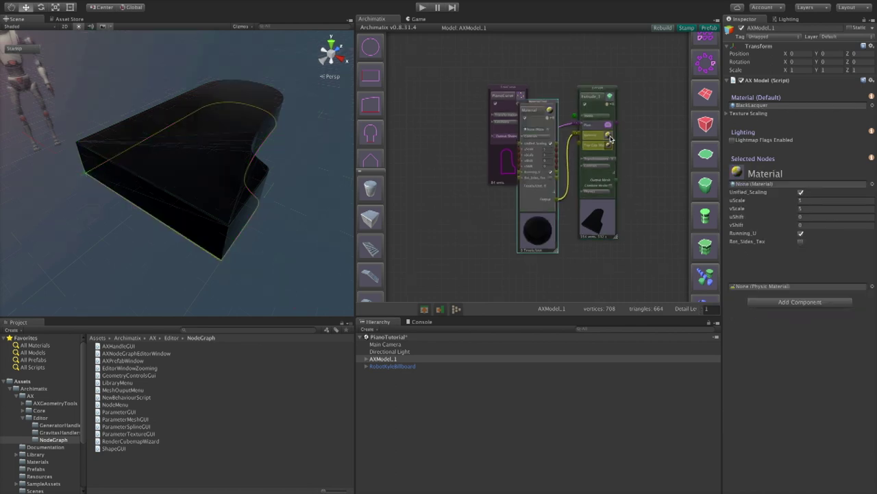
pyautogui.click(547, 132)
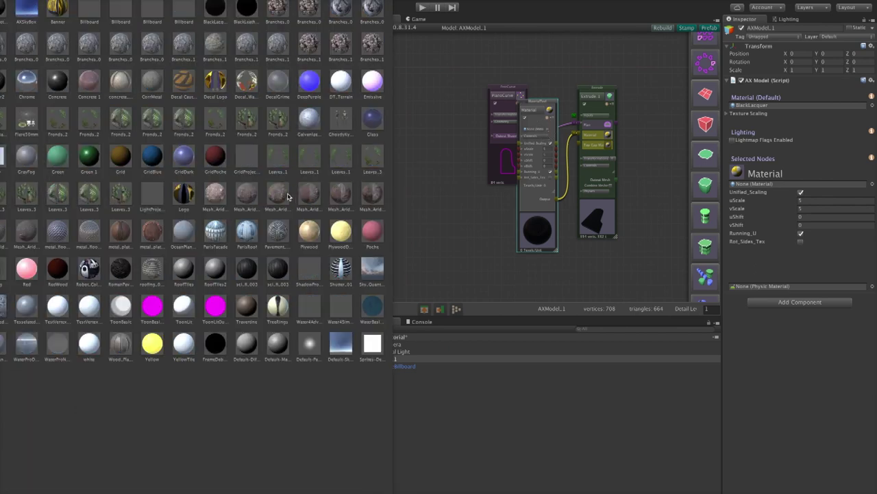
pyautogui.doubleClick(309, 228)
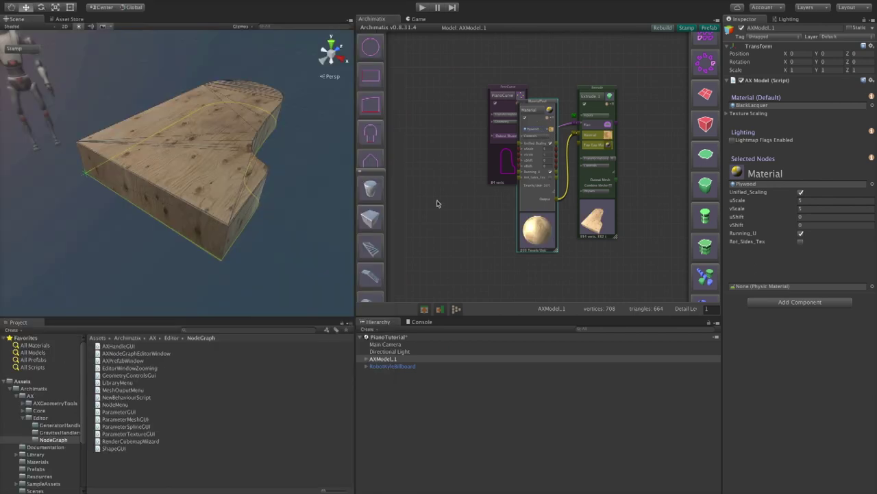
pyautogui.click(278, 209)
pyautogui.keyDown('alt'); pyautogui.moveTo(286, 201); pyautogui.dragTo(295, 176); pyautogui.keyUp('alt')
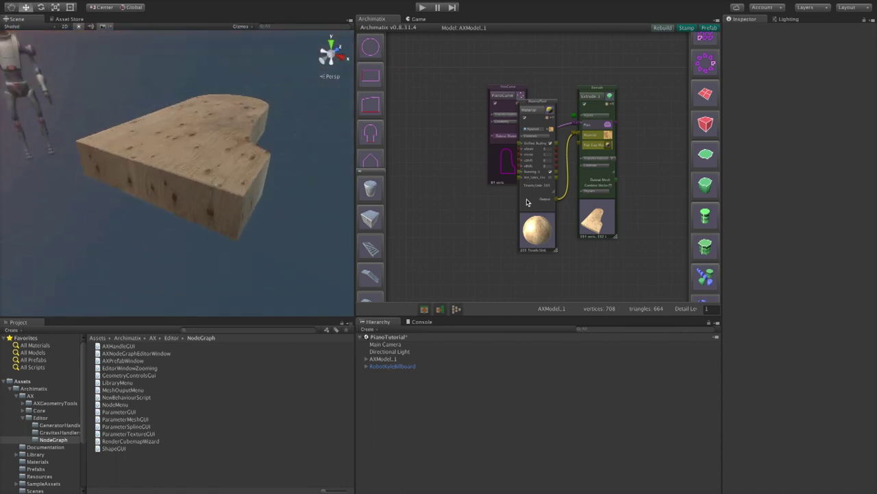
# Adjust the plywood texture's scale and shift on the piano body, and delete the material node.
pyautogui.click(517, 159)
pyautogui.moveTo(517, 159); pyautogui.dragTo(518, 169)
pyautogui.click(301, 175)
pyautogui.keyDown('alt'); pyautogui.moveTo(301, 175); pyautogui.dragTo(236, 185); pyautogui.keyUp('alt')
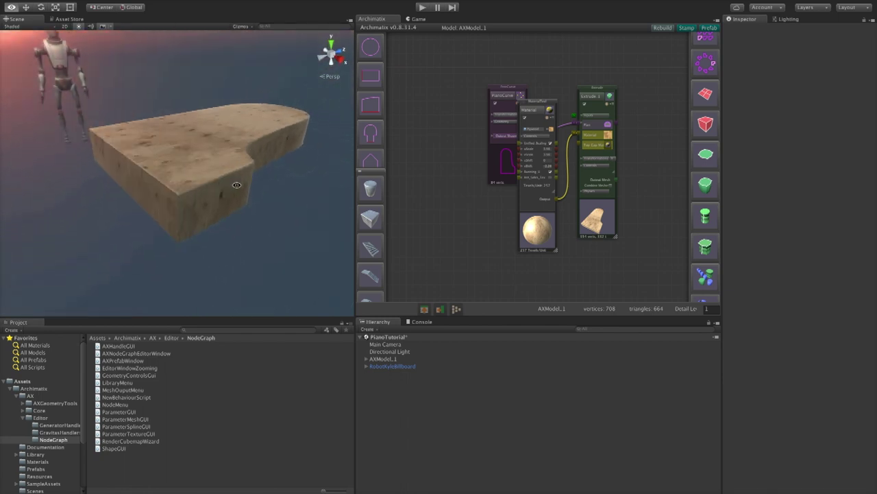
pyautogui.moveTo(532, 226); pyautogui.dragTo(512, 249)
pyautogui.press('Delete')
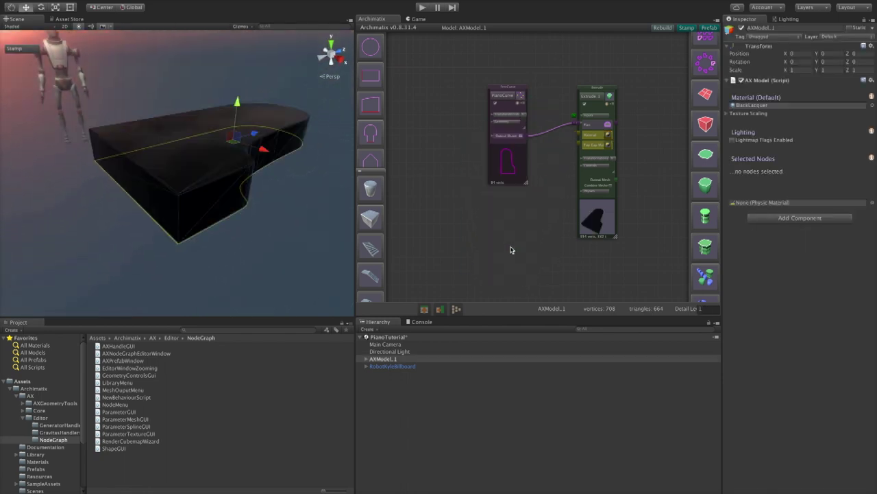
# Reduce the piano extrusion's height to about 0.05 to form a thin base slab.
pyautogui.keyDown('alt'); pyautogui.moveTo(277, 97); pyautogui.dragTo(189, 64); pyautogui.keyUp('alt')
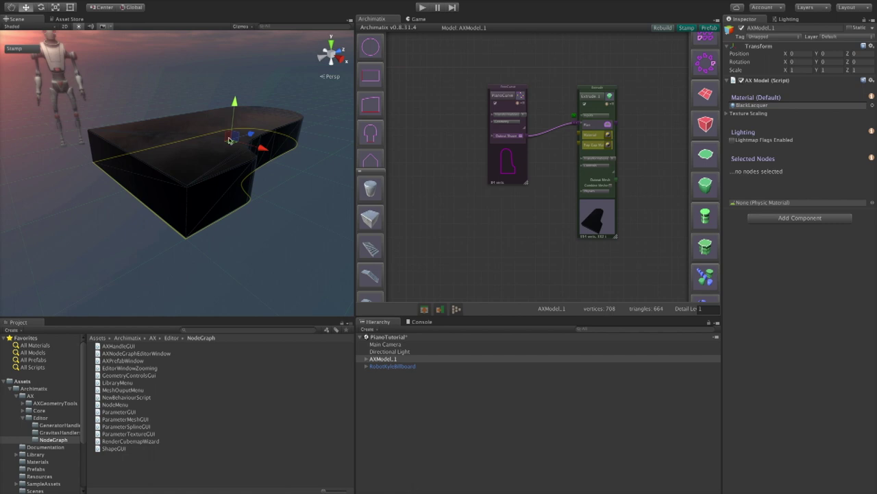
pyautogui.click(606, 209)
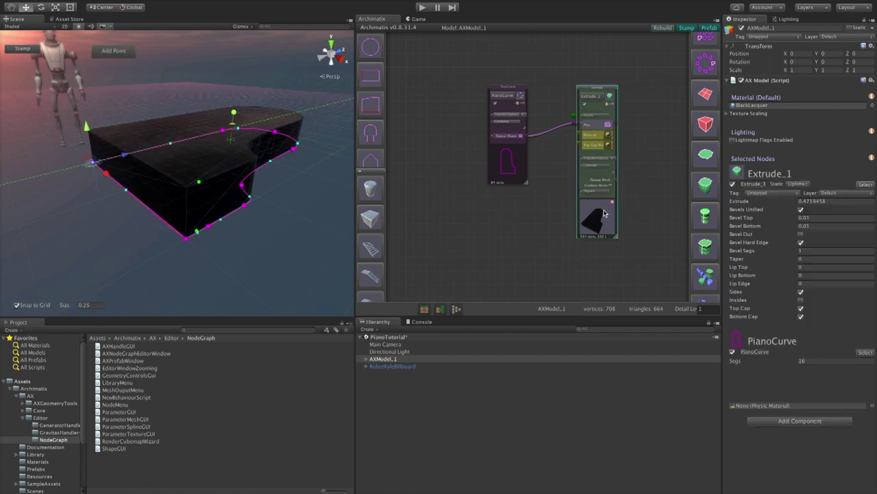
pyautogui.moveTo(239, 113); pyautogui.dragTo(218, 208)
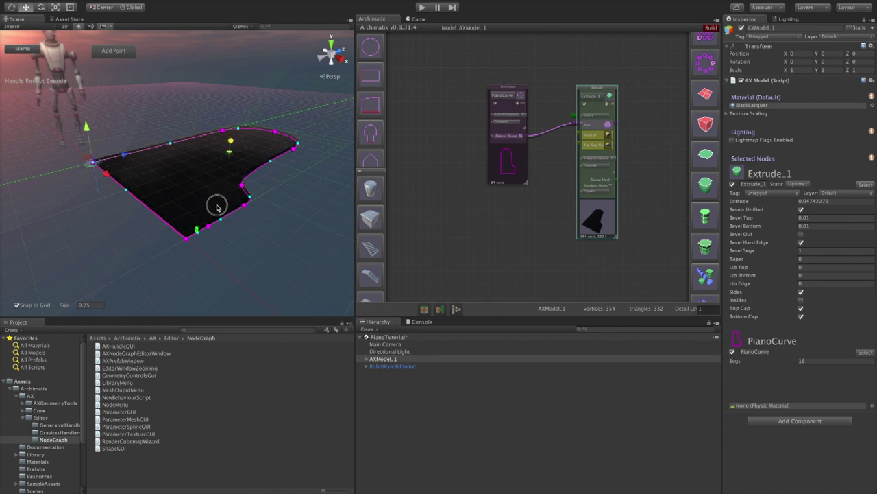
# Feed PianoCurve into a new shape merger and arrange the merger, curve and extrusion nodes.
pyautogui.click(470, 162)
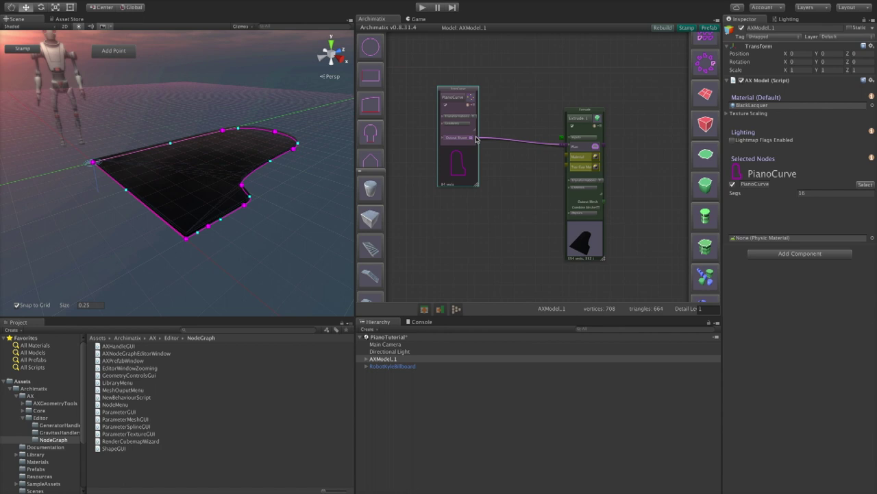
pyautogui.moveTo(469, 167); pyautogui.dragTo(445, 148)
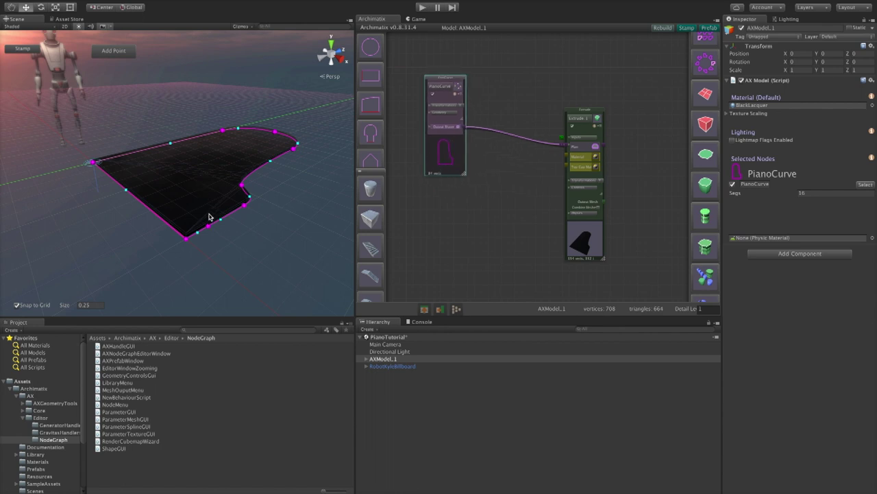
pyautogui.moveTo(456, 158); pyautogui.dragTo(706, 81)
pyautogui.click(459, 129)
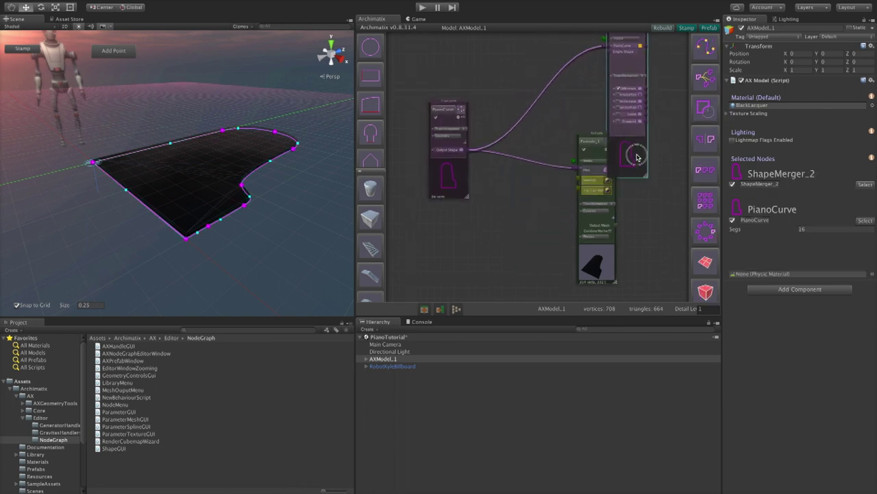
pyautogui.moveTo(593, 244); pyautogui.dragTo(548, 261)
pyautogui.moveTo(630, 69); pyautogui.dragTo(608, 124)
pyautogui.scroll(3, 623, 117)
# Add a rectangle to the shape merger and size it about 4.45 wide by 0.59 high across the keyboard end.
pyautogui.click(371, 76)
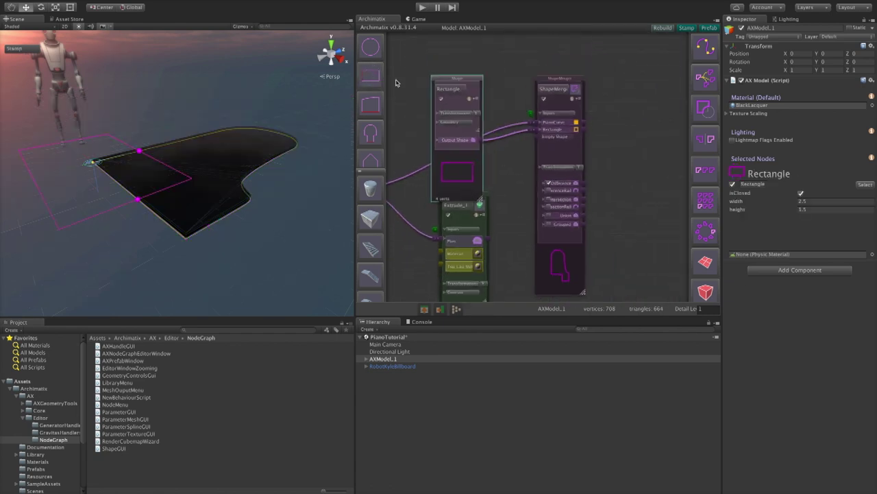
pyautogui.moveTo(138, 199); pyautogui.dragTo(207, 257)
pyautogui.moveTo(147, 165); pyautogui.dragTo(59, 222)
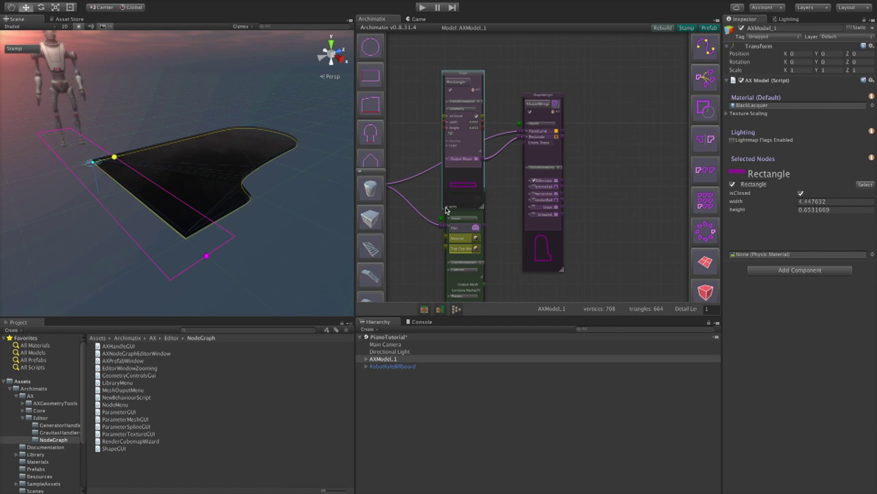
pyautogui.moveTo(479, 184); pyautogui.dragTo(495, 180)
pyautogui.scroll(-4, 523, 257)
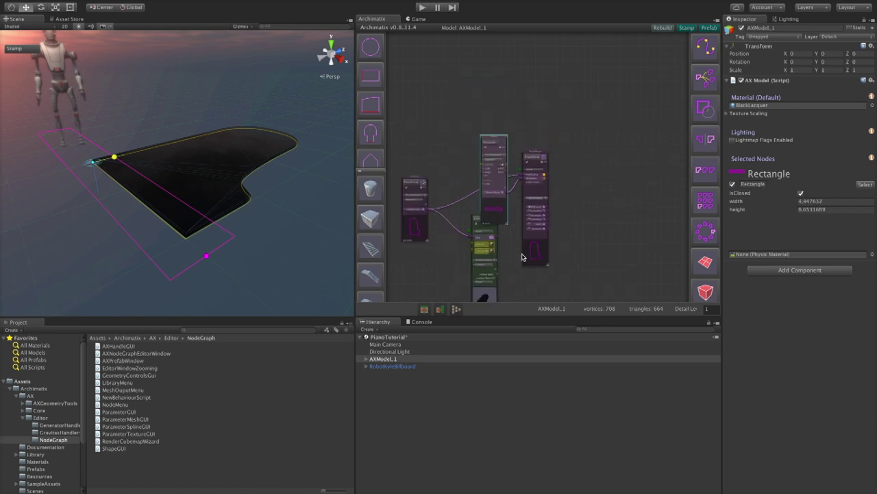
pyautogui.moveTo(116, 160); pyautogui.dragTo(210, 146)
pyautogui.scroll(5, 443, 250)
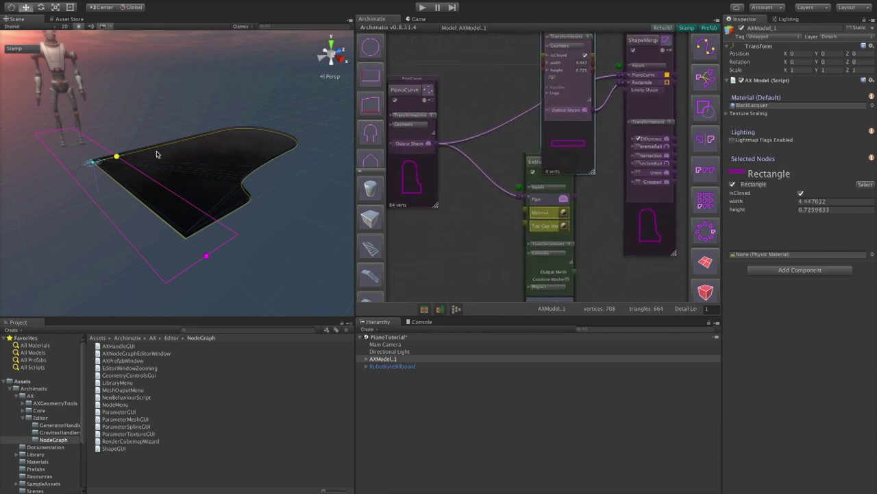
pyautogui.moveTo(116, 156); pyautogui.dragTo(116, 193)
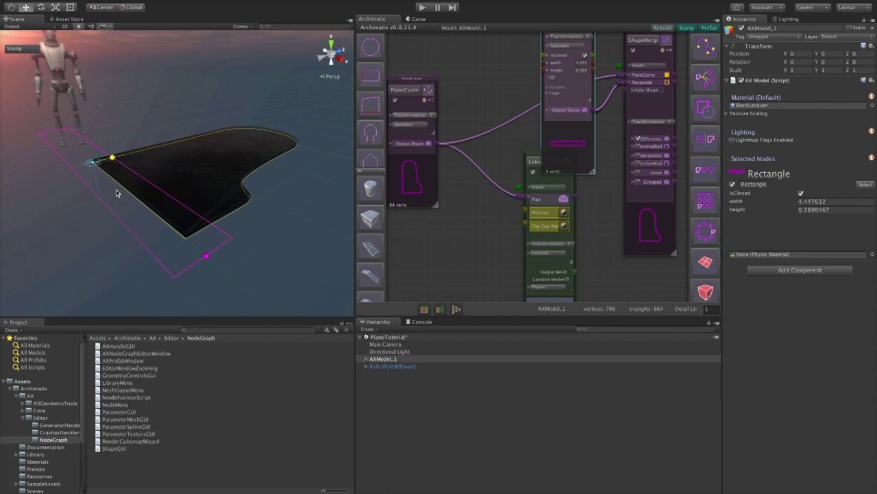
pyautogui.scroll(-2, 626, 257)
# Extrude the merger's difference shape as a separate body on the base slab and inspect it in a maximized scene view.
pyautogui.click(653, 231)
pyautogui.scroll(-5, 706, 165)
pyautogui.click(706, 129)
pyautogui.moveTo(539, 233); pyautogui.dragTo(485, 240)
pyautogui.keyDown('alt'); pyautogui.moveTo(273, 221); pyautogui.dragTo(225, 212); pyautogui.keyUp('alt')
pyautogui.hotkey('shift', 'space')
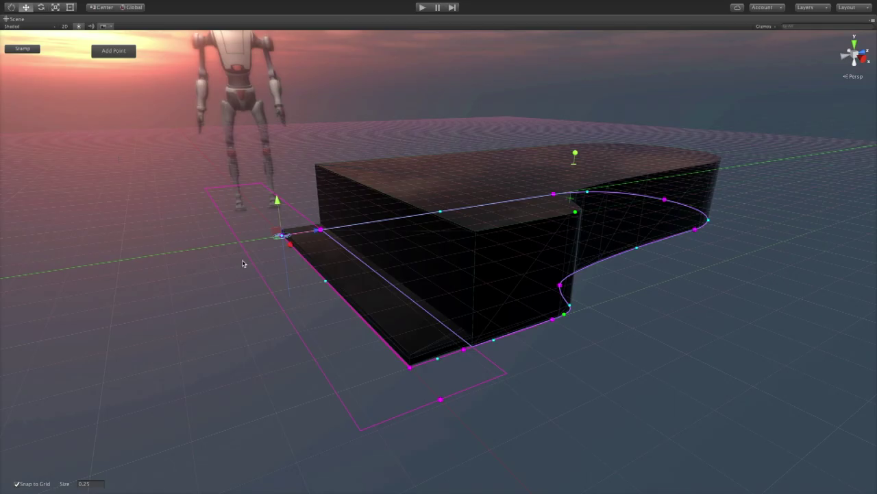
# Reduce the cut-out rectangle's height to about 0.51 and lower the upper body's extrusion to about 0.41.
pyautogui.moveTo(329, 229); pyautogui.dragTo(301, 272)
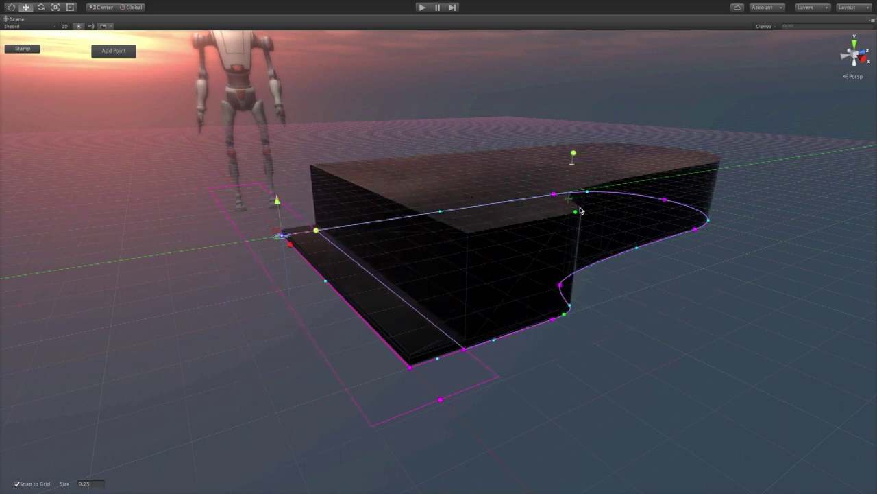
pyautogui.keyDown('alt'); pyautogui.moveTo(492, 114); pyautogui.dragTo(506, 160); pyautogui.keyUp('alt')
pyautogui.moveTo(559, 135); pyautogui.dragTo(532, 174)
pyautogui.scroll(-2, 631, 198)
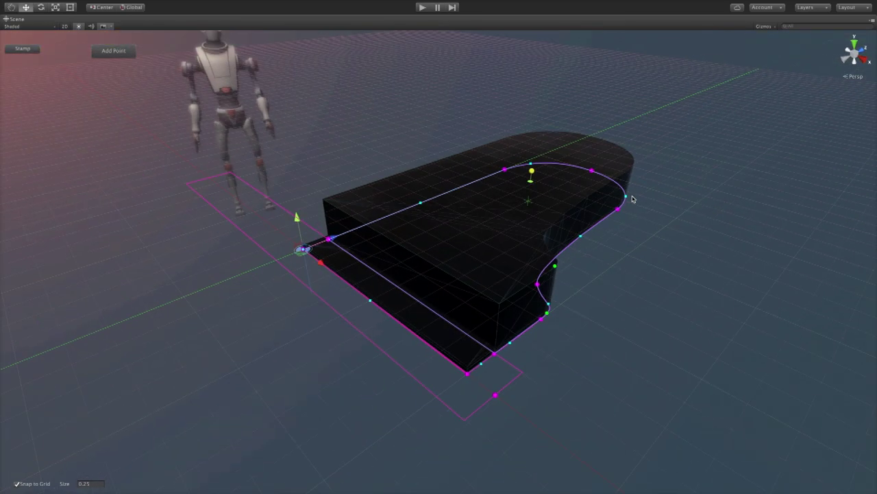
pyautogui.keyDown('alt'); pyautogui.moveTo(604, 270); pyautogui.dragTo(594, 235); pyautogui.keyUp('alt')
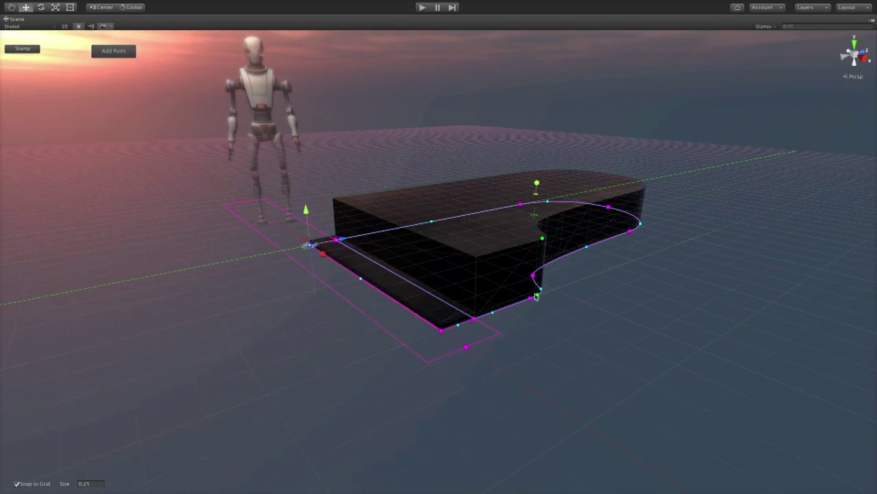
pyautogui.moveTo(542, 240); pyautogui.dragTo(511, 213)
pyautogui.moveTo(546, 279); pyautogui.dragTo(501, 296)
pyautogui.keyDown('alt'); pyautogui.moveTo(613, 242); pyautogui.dragTo(651, 281); pyautogui.keyUp('alt')
# Add another extrusion fed by the shape merger's difference output for the piano lid.
pyautogui.click(675, 88)
pyautogui.keyDown('alt'); pyautogui.moveTo(676, 89); pyautogui.dragTo(666, 176); pyautogui.keyUp('alt')
pyautogui.hotkey('shift', 'space')
pyautogui.click(556, 238)
pyautogui.moveTo(466, 210); pyautogui.dragTo(706, 132)
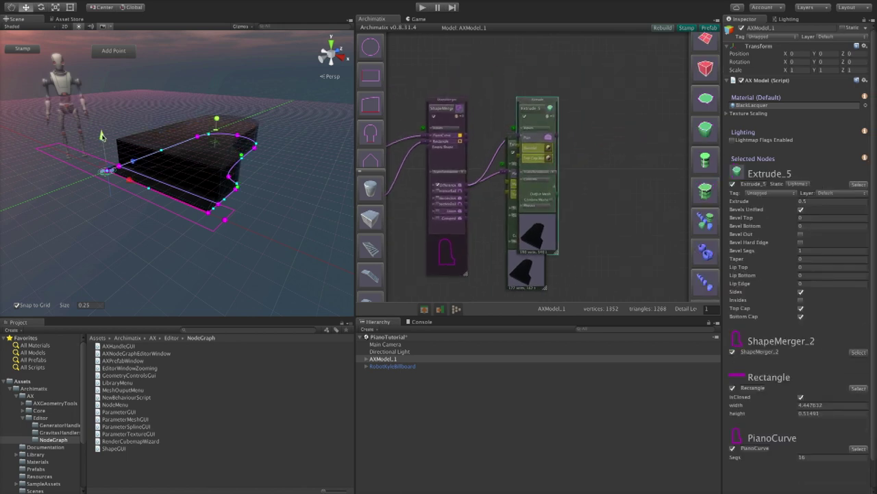
# Raise the lid extrusion onto the top of the piano body and thin it to about 0.04.
pyautogui.hotkey('shift', 'space')
pyautogui.moveTo(286, 197); pyautogui.dragTo(284, 147)
pyautogui.moveTo(521, 116); pyautogui.dragTo(489, 231)
pyautogui.moveTo(632, 258)
pyautogui.keyDown('alt'); pyautogui.mouseDown()
pyautogui.moveTo(611, 239)
pyautogui.moveTo(633, 253)
pyautogui.mouseUp(); pyautogui.keyUp('alt')
pyautogui.moveTo(287, 148); pyautogui.dragTo(286, 178)
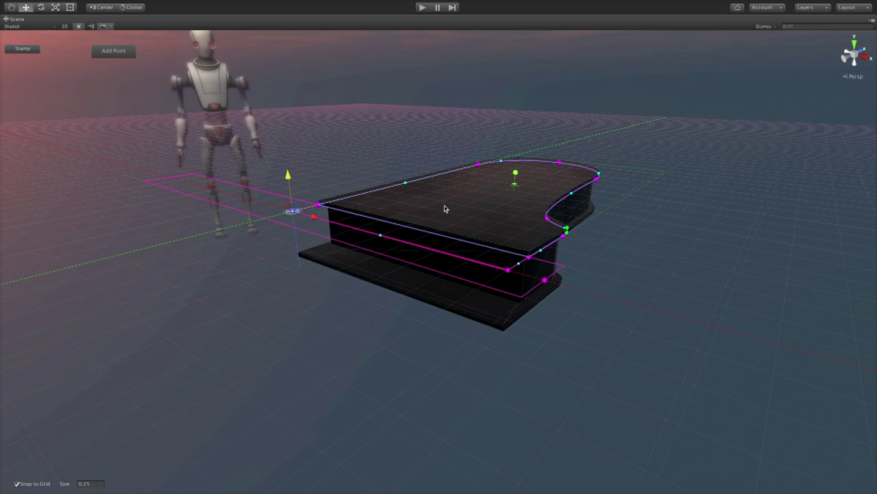
# Rotate the lid open about its long straight side and reposition the curve point at the tail.
pyautogui.keyDown('alt'); pyautogui.moveTo(308, 199); pyautogui.dragTo(481, 131); pyautogui.keyUp('alt')
pyautogui.moveTo(571, 87); pyautogui.dragTo(542, 100)
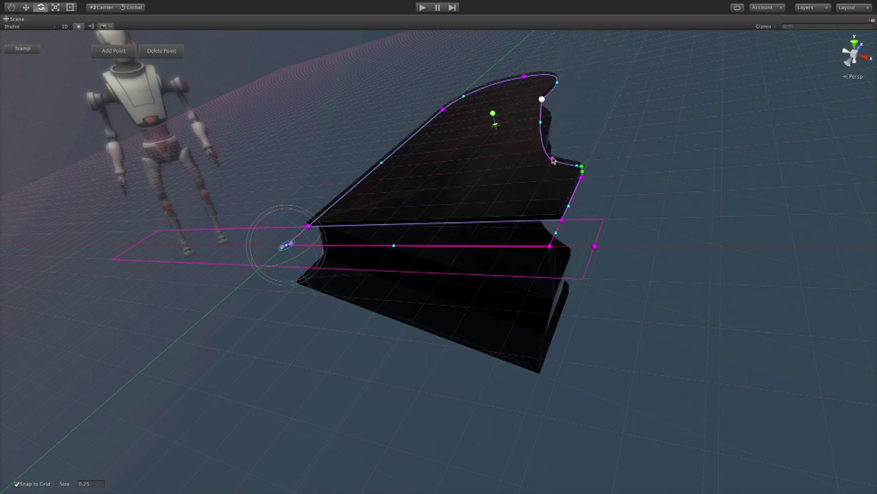
pyautogui.keyDown('alt'); pyautogui.moveTo(555, 100); pyautogui.dragTo(531, 89); pyautogui.keyUp('alt')
pyautogui.keyDown('alt'); pyautogui.moveTo(340, 188); pyautogui.dragTo(436, 176); pyautogui.keyUp('alt')
# Vary how far the cut-out rectangle reaches into the piano, and settle its height at about 0.42.
pyautogui.moveTo(313, 234); pyautogui.dragTo(364, 174)
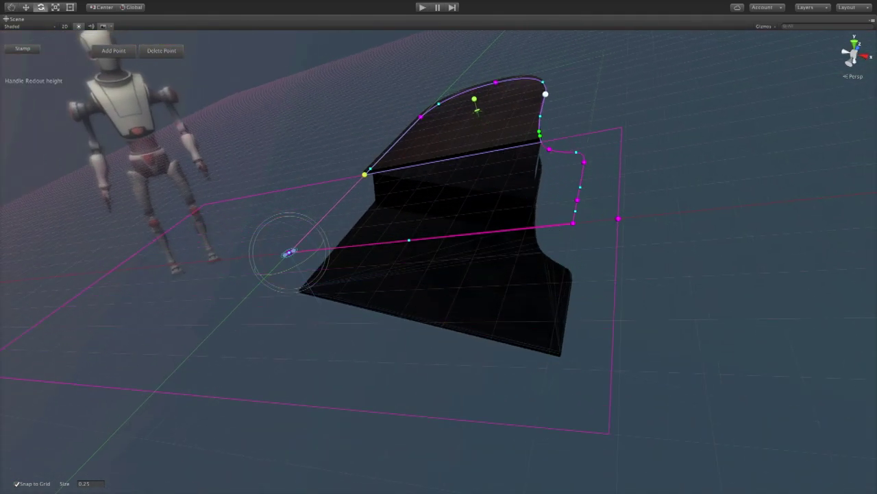
pyautogui.keyDown('alt'); pyautogui.moveTo(421, 141); pyautogui.dragTo(592, 106); pyautogui.keyUp('alt')
pyautogui.moveTo(392, 210); pyautogui.dragTo(310, 222)
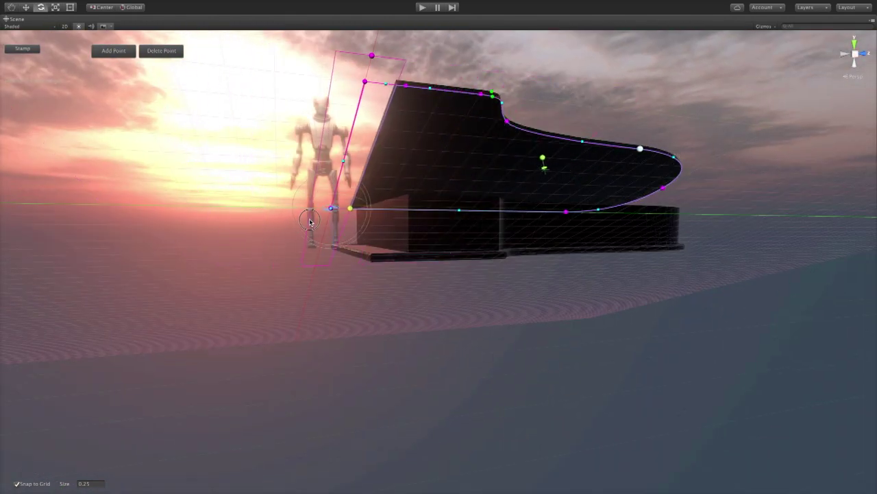
pyautogui.keyDown('alt'); pyautogui.moveTo(265, 151); pyautogui.dragTo(506, 238); pyautogui.keyUp('alt')
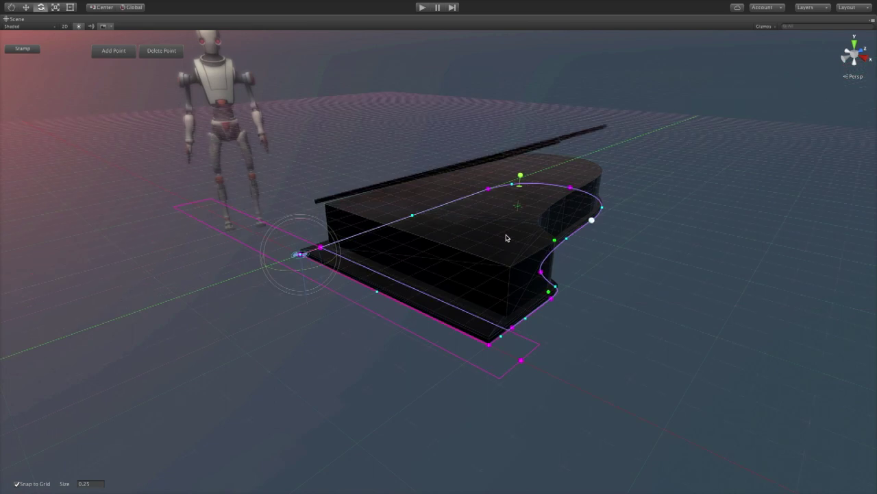
pyautogui.keyDown('alt'); pyautogui.moveTo(644, 257); pyautogui.dragTo(486, 205); pyautogui.keyUp('alt')
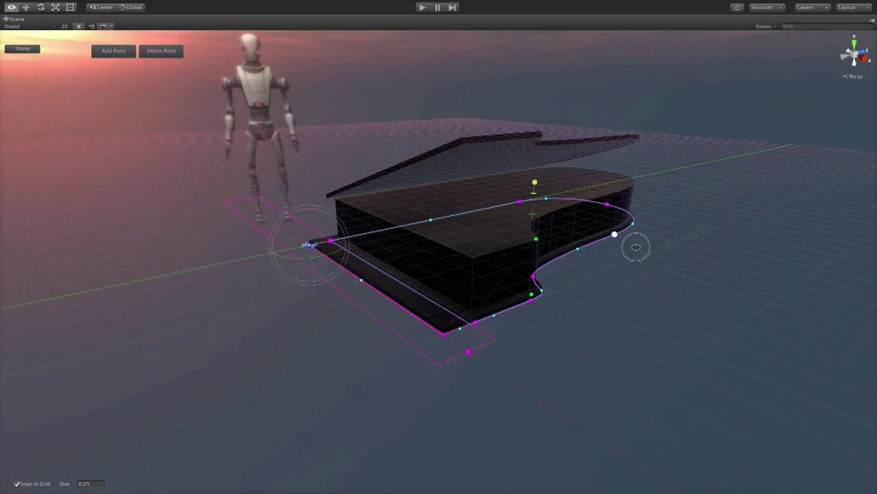
pyautogui.keyDown('alt'); pyautogui.moveTo(637, 247); pyautogui.dragTo(695, 270); pyautogui.keyUp('alt')
# Rename the lid extrusion node Top and the body extrusion node Sides.
pyautogui.hotkey('shift', 'space')
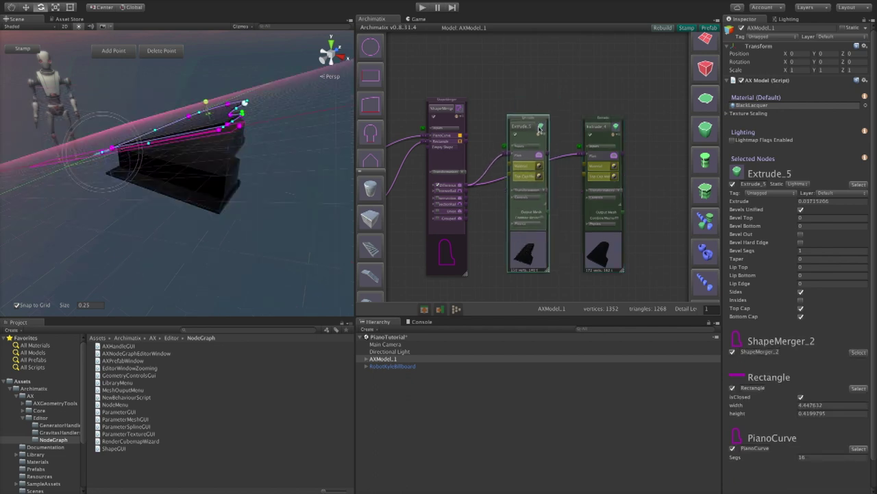
pyautogui.scroll(5, 539, 128)
pyautogui.click(485, 121)
pyautogui.write('Top')
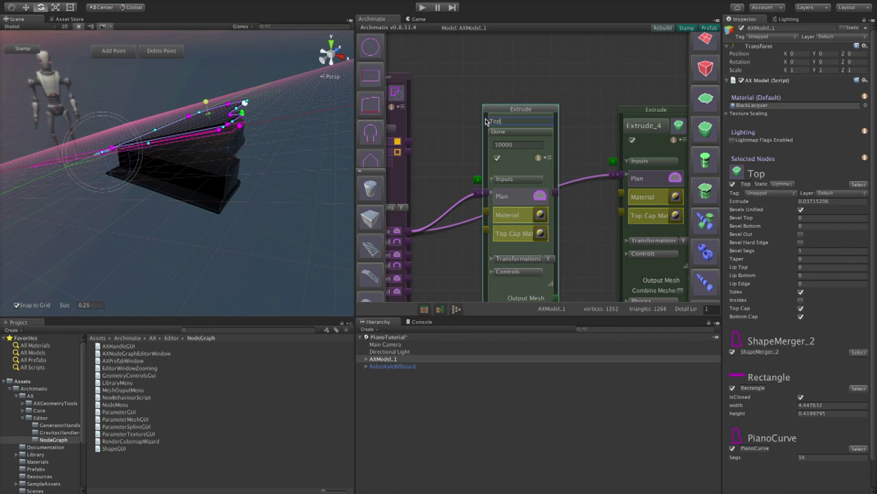
pyautogui.click(503, 131)
pyautogui.click(663, 123)
pyautogui.moveTo(660, 122); pyautogui.dragTo(608, 113)
pyautogui.write('Si')
pyautogui.click(635, 133)
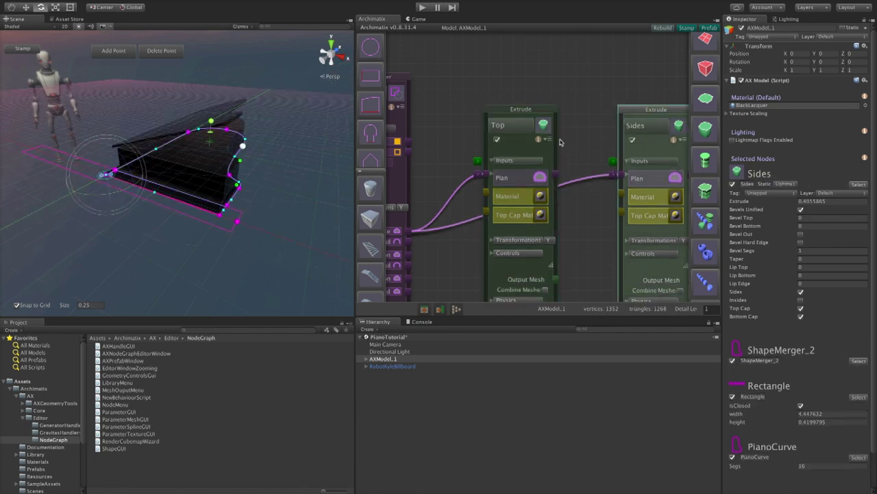
# Space out the Top and Sides nodes beside the shape merger and enlarge the node graph and scene areas.
pyautogui.scroll(-5, 561, 141)
pyautogui.moveTo(546, 270); pyautogui.dragTo(567, 156)
pyautogui.moveTo(626, 249); pyautogui.dragTo(616, 265)
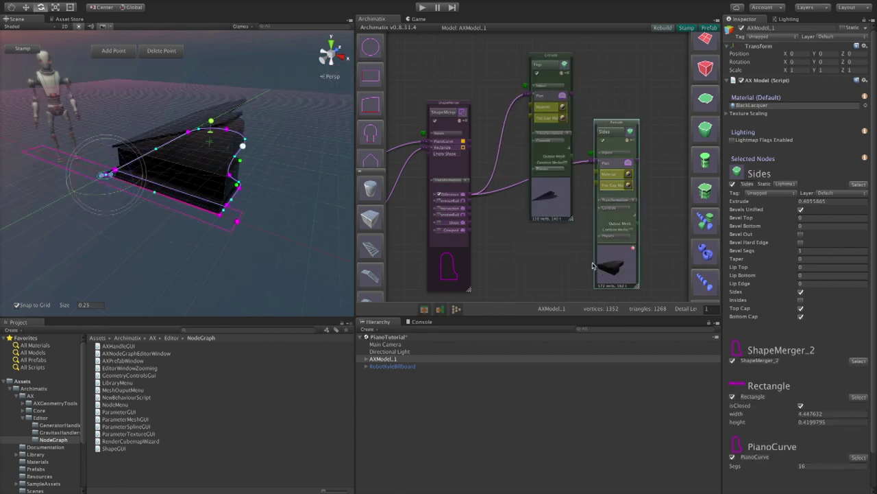
pyautogui.scroll(3, 593, 266)
pyautogui.moveTo(517, 317); pyautogui.dragTo(523, 406)
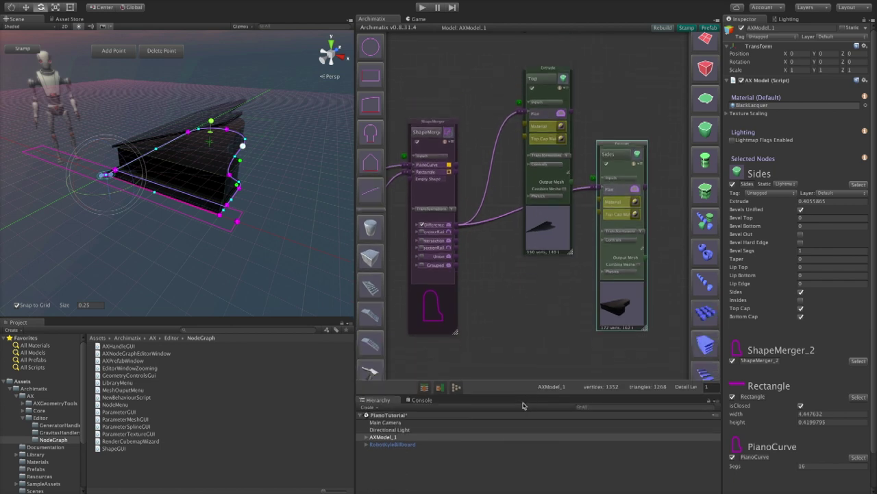
pyautogui.moveTo(338, 319); pyautogui.dragTo(343, 389)
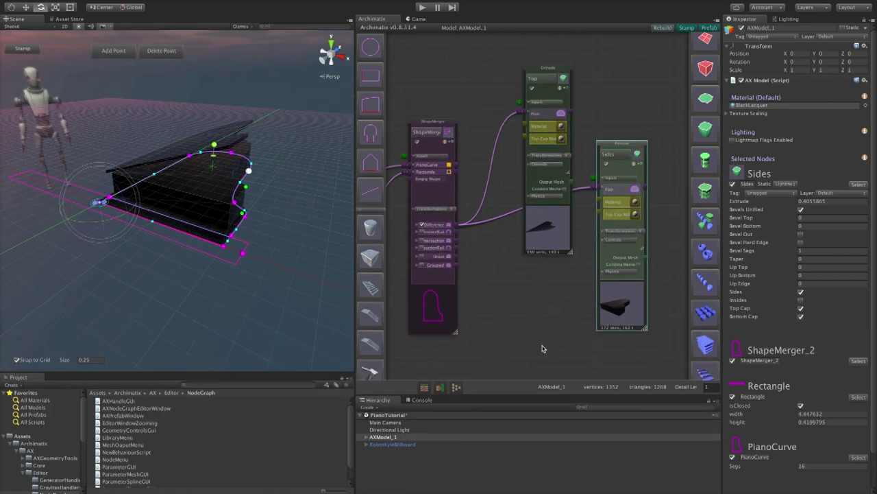
pyautogui.moveTo(579, 306)
pyautogui.mouseDown(button='middle')
pyautogui.moveTo(517, 280)
pyautogui.moveTo(583, 295)
pyautogui.mouseUp(button='middle')
pyautogui.moveTo(632, 296)
pyautogui.mouseDown()
pyautogui.moveTo(608, 307)
pyautogui.moveTo(625, 299)
pyautogui.mouseUp()
pyautogui.moveTo(557, 240); pyautogui.dragTo(607, 218)
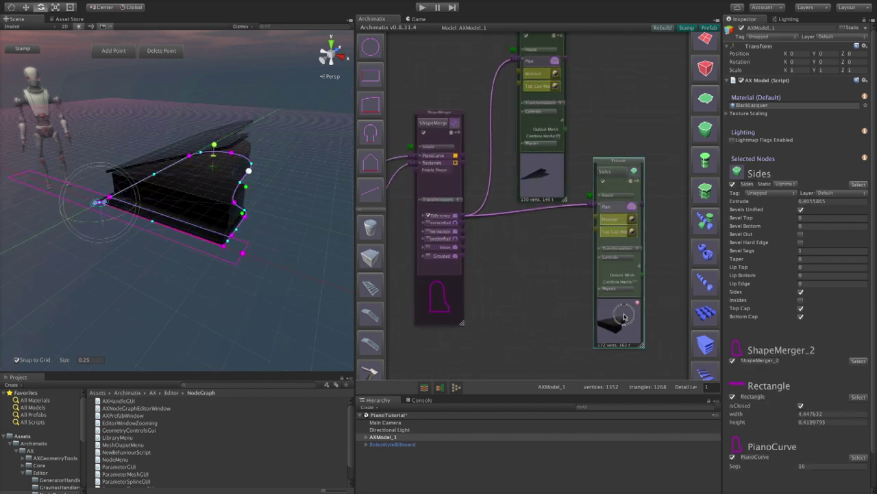
# Expand the Sides node's plan input and set its thickness to 0.09 to turn the solid body into walls.
pyautogui.click(603, 214)
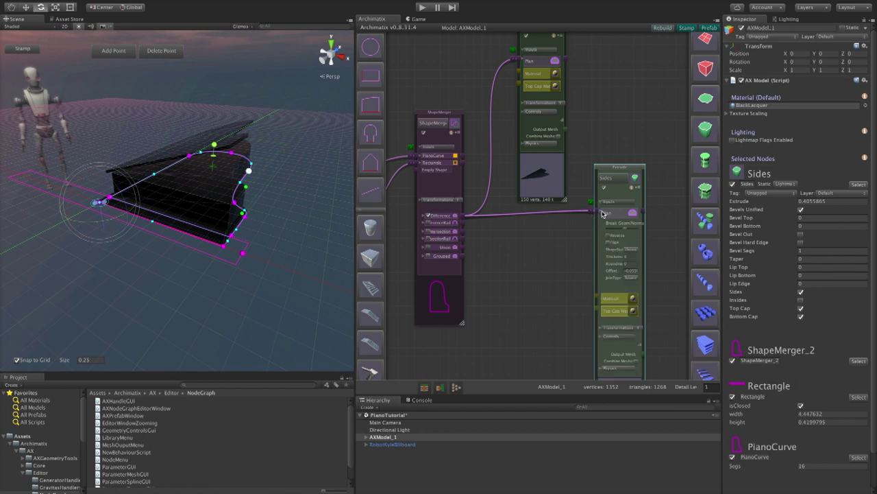
pyautogui.scroll(5, 622, 279)
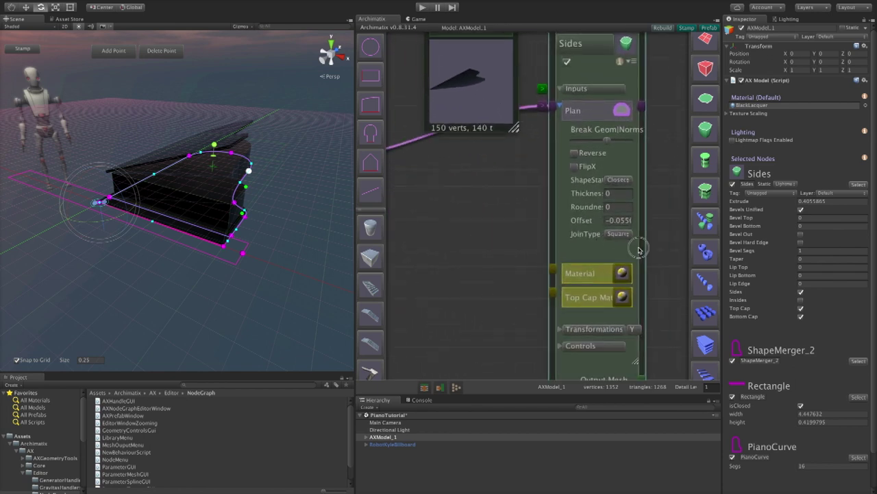
pyautogui.moveTo(583, 196); pyautogui.dragTo(589, 196)
pyautogui.scroll(5, 281, 202)
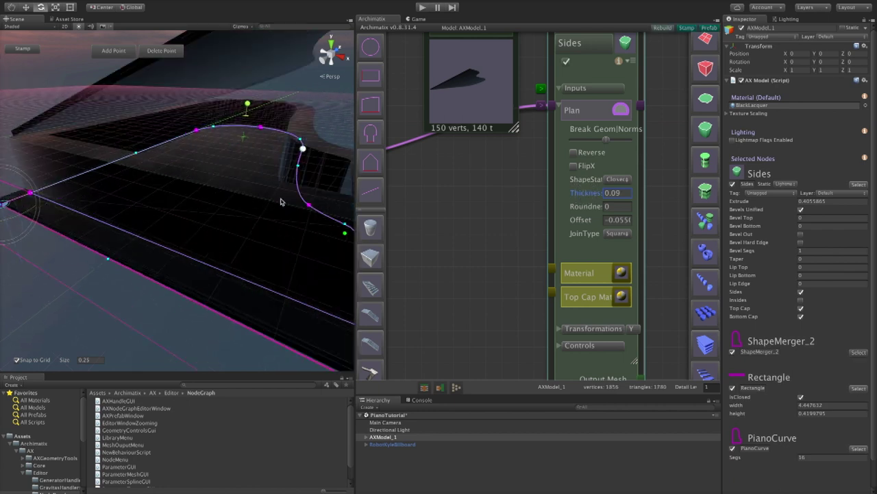
pyautogui.moveTo(306, 199)
pyautogui.keyDown('alt'); pyautogui.mouseDown()
pyautogui.moveTo(266, 207)
pyautogui.moveTo(298, 213)
pyautogui.mouseUp(); pyautogui.keyUp('alt')
pyautogui.scroll(-6, 317, 227)
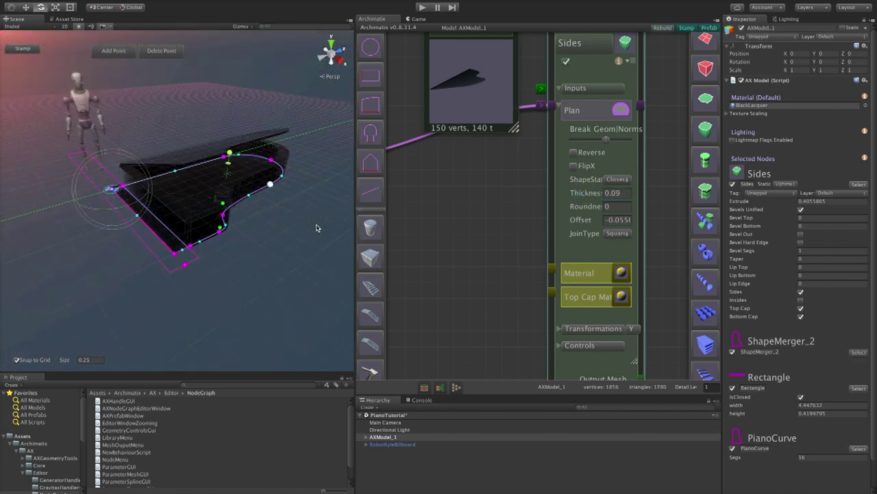
pyautogui.scroll(4, 316, 229)
# Reduce the thickness of the Sides plan to make the piano walls thinner.
pyautogui.moveTo(588, 199); pyautogui.dragTo(584, 197)
pyautogui.press('BackSpace')
pyautogui.write('2')
pyautogui.keyDown('alt'); pyautogui.moveTo(284, 318); pyautogui.dragTo(335, 330); pyautogui.keyUp('alt')
pyautogui.scroll(-10, 574, 259)
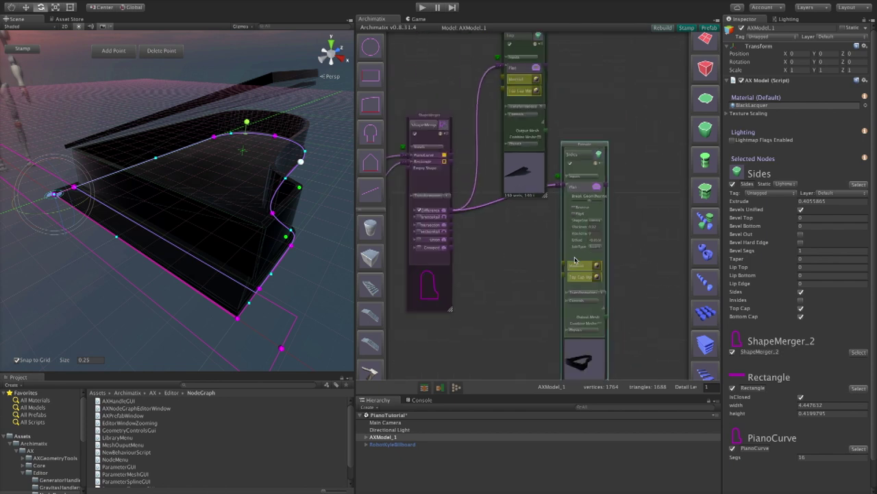
# Collapse the open controls on all nodes and tidy the layout of the shape nodes beside the shape merger.
pyautogui.moveTo(584, 319); pyautogui.dragTo(588, 306)
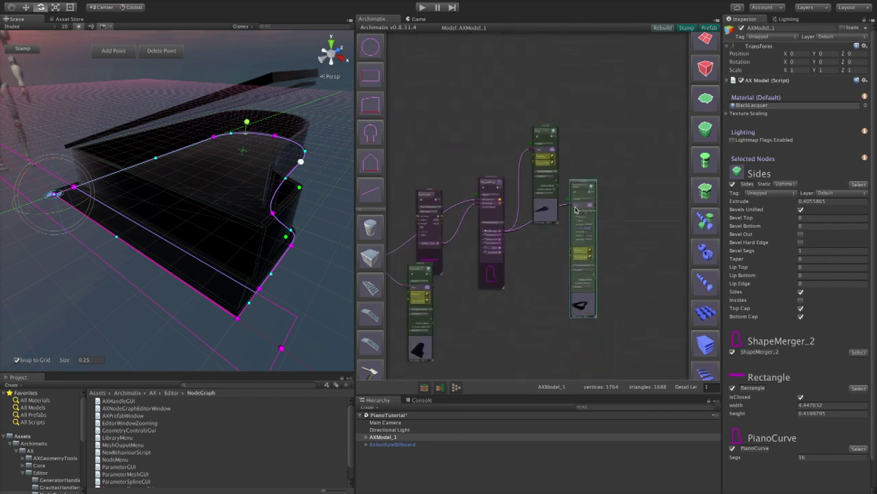
pyautogui.scroll(2, 576, 209)
pyautogui.click(573, 206)
pyautogui.click(425, 390)
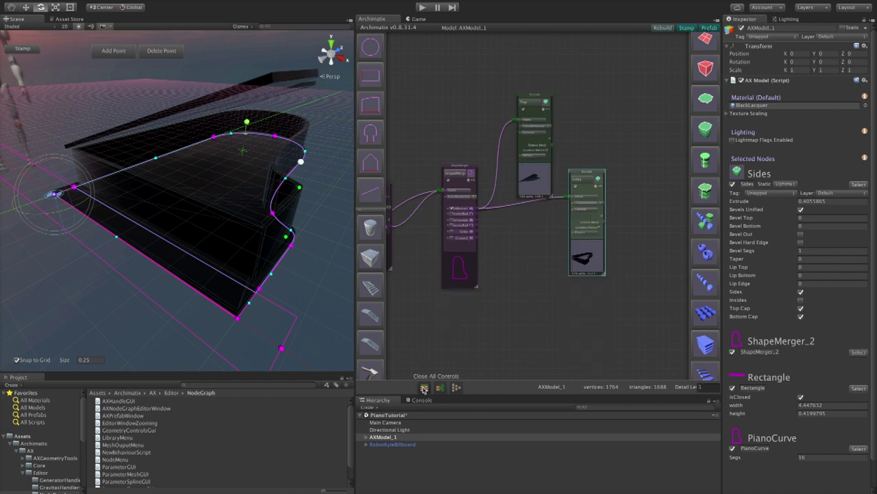
pyautogui.scroll(-2, 471, 317)
pyautogui.moveTo(471, 318); pyautogui.dragTo(555, 276, button='middle')
pyautogui.moveTo(478, 229); pyautogui.dragTo(508, 245)
pyautogui.scroll(-2, 466, 320)
pyautogui.moveTo(403, 277); pyautogui.dragTo(415, 214)
# Rename the base slab's extrusion node BaseBoard.
pyautogui.click(466, 317)
pyautogui.scroll(7, 464, 280)
pyautogui.click(455, 257)
pyautogui.doubleClick(456, 254)
pyautogui.write('Bas')
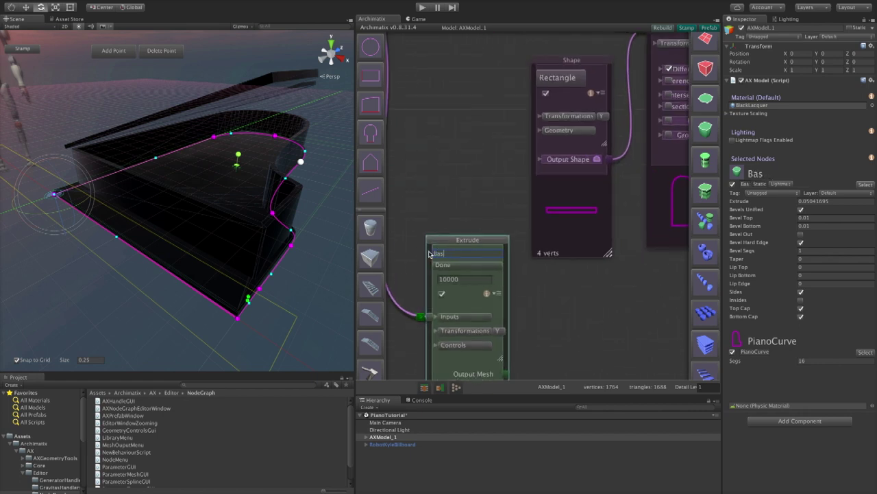
pyautogui.click(466, 264)
# Rearrange the nodes compactly, placing BaseBoard below the shape merger near Top and Sides.
pyautogui.scroll(-7, 519, 297)
pyautogui.moveTo(612, 293); pyautogui.dragTo(534, 237)
pyautogui.moveTo(546, 266); pyautogui.dragTo(525, 219)
pyautogui.scroll(-6, 561, 275)
pyautogui.moveTo(533, 317); pyautogui.dragTo(596, 296)
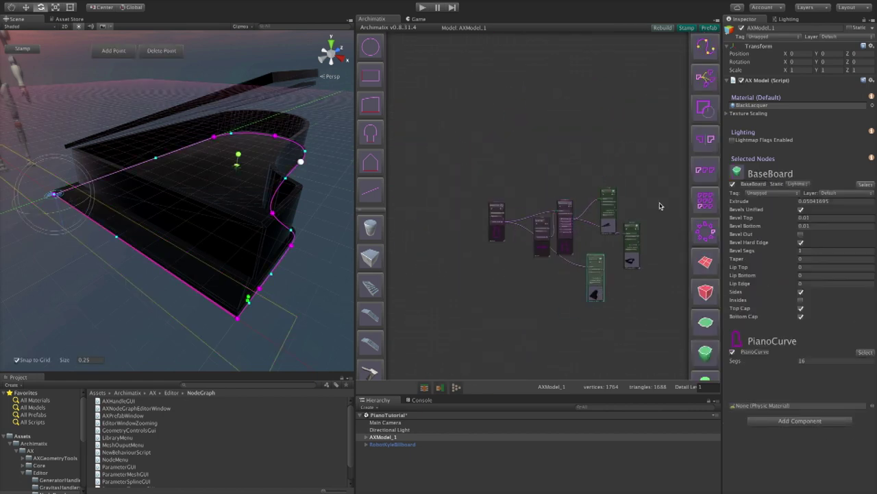
pyautogui.moveTo(563, 292); pyautogui.dragTo(530, 266, button='middle')
pyautogui.scroll(-5, 199, 171)
# Try to raise the BaseBoard on its own, and undo the move.
pyautogui.moveTo(259, 209)
pyautogui.keyDown('alt'); pyautogui.mouseDown()
pyautogui.moveTo(254, 149)
pyautogui.moveTo(310, 231)
pyautogui.moveTo(263, 193)
pyautogui.mouseUp(); pyautogui.keyUp('alt')
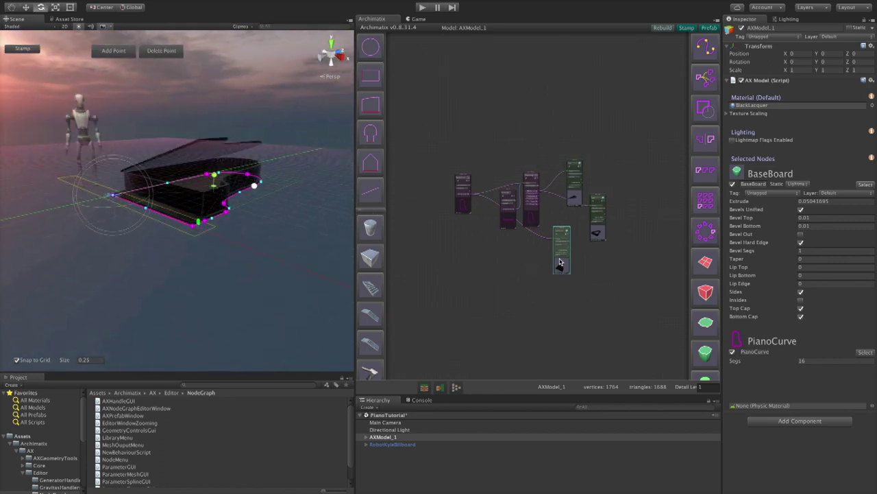
pyautogui.moveTo(112, 164)
pyautogui.mouseDown()
pyautogui.moveTo(111, 130)
pyautogui.moveTo(112, 149)
pyautogui.mouseUp()
pyautogui.press('super+z')
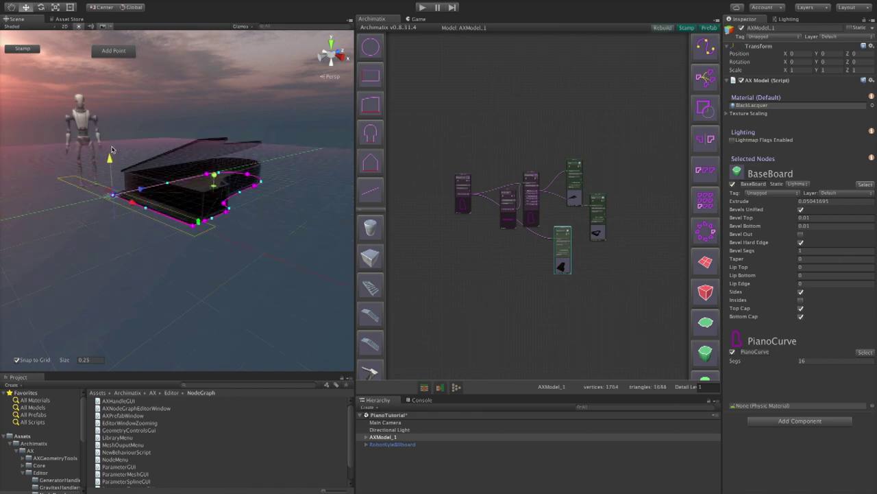
# Select all the piano's shape and extrusion nodes and collect them in a Grouper.
pyautogui.click(402, 236)
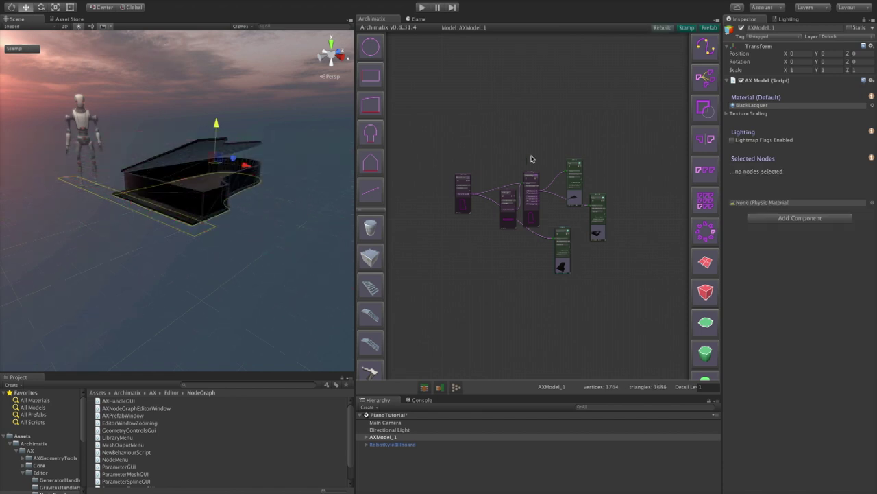
pyautogui.moveTo(431, 141); pyautogui.dragTo(623, 287)
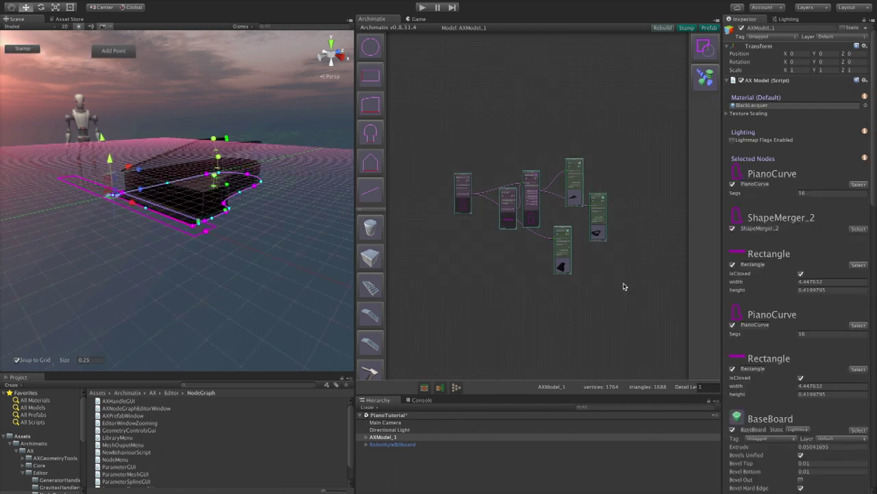
pyautogui.click(706, 77)
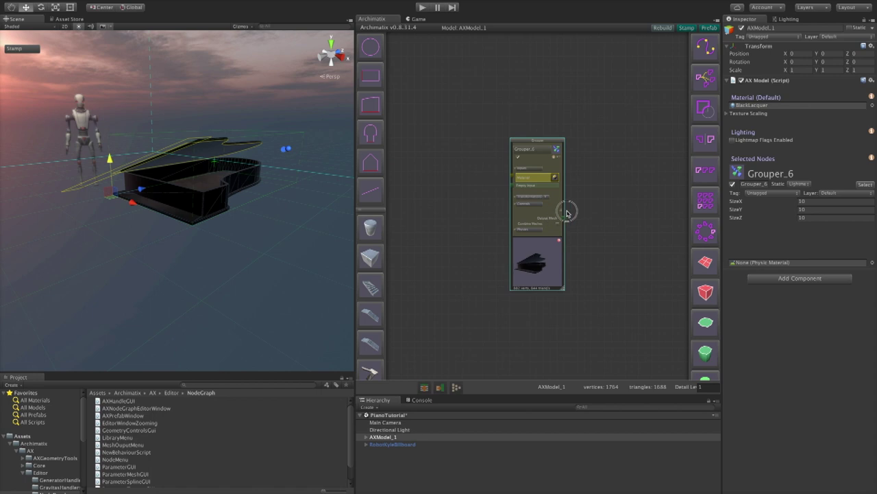
# Raise the grouped piano body well above the ground to make room for legs.
pyautogui.moveTo(558, 247)
pyautogui.mouseDown()
pyautogui.moveTo(558, 231)
pyautogui.moveTo(519, 237)
pyautogui.moveTo(558, 237)
pyautogui.mouseUp()
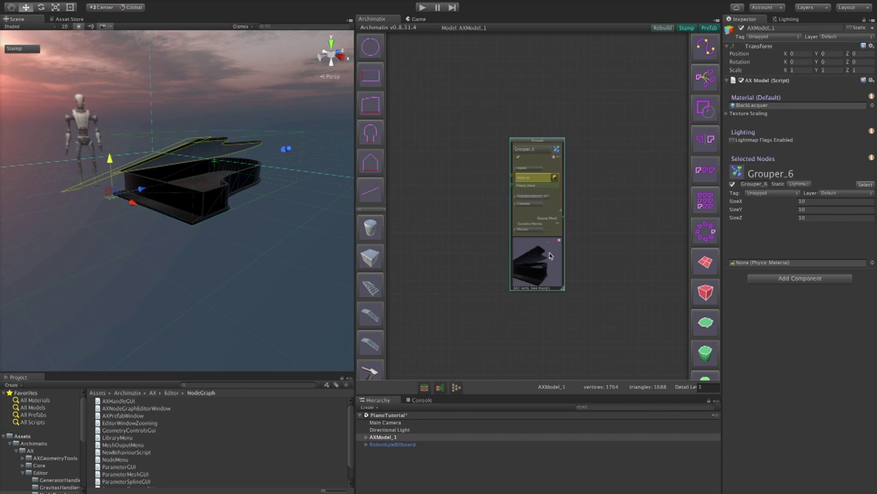
pyautogui.scroll(-5, 552, 251)
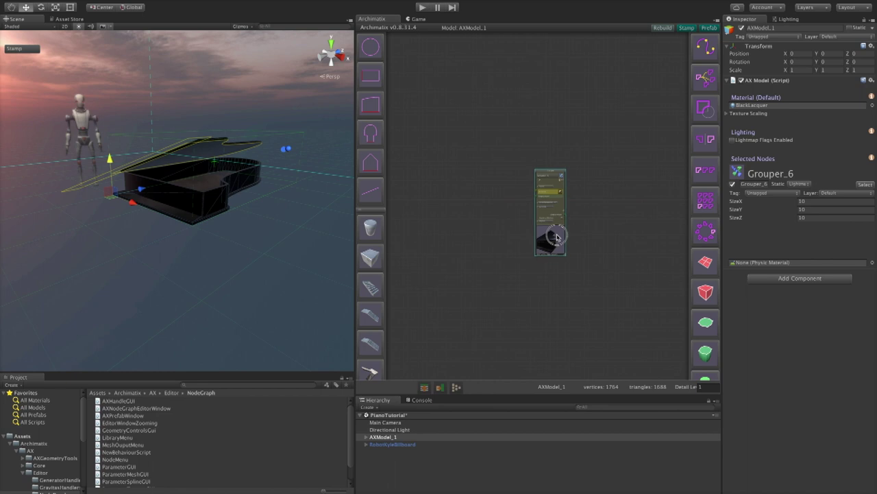
pyautogui.moveTo(108, 159); pyautogui.dragTo(115, 122)
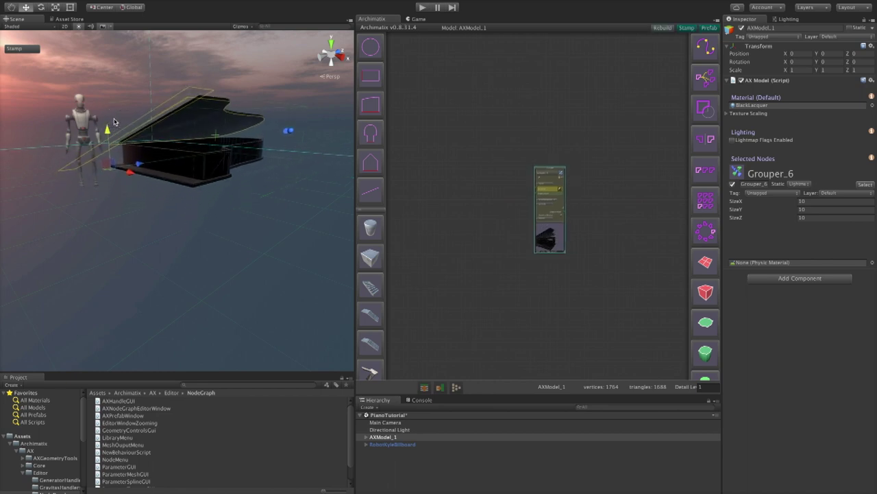
pyautogui.moveTo(516, 238); pyautogui.dragTo(508, 215, button='middle')
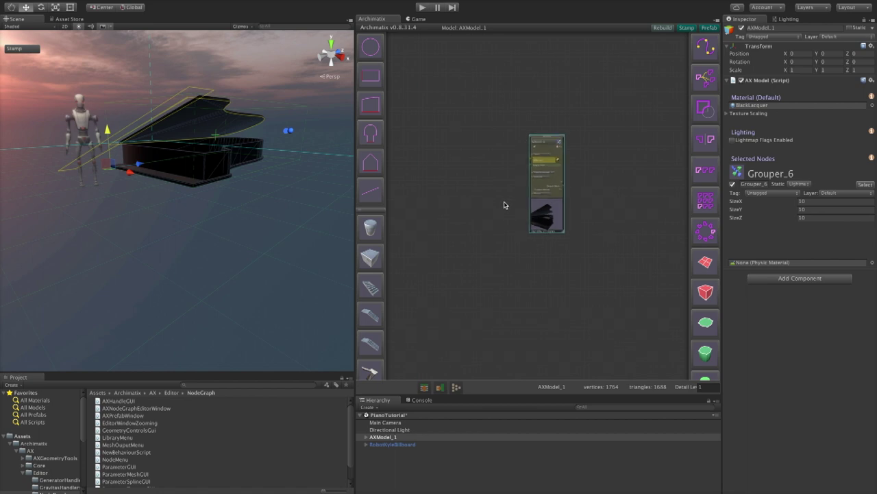
# Open the piano grouper, move the Rectangle node away from the shape merger, and close the grouper.
pyautogui.doubleClick(556, 214)
pyautogui.moveTo(557, 214); pyautogui.dragTo(564, 196)
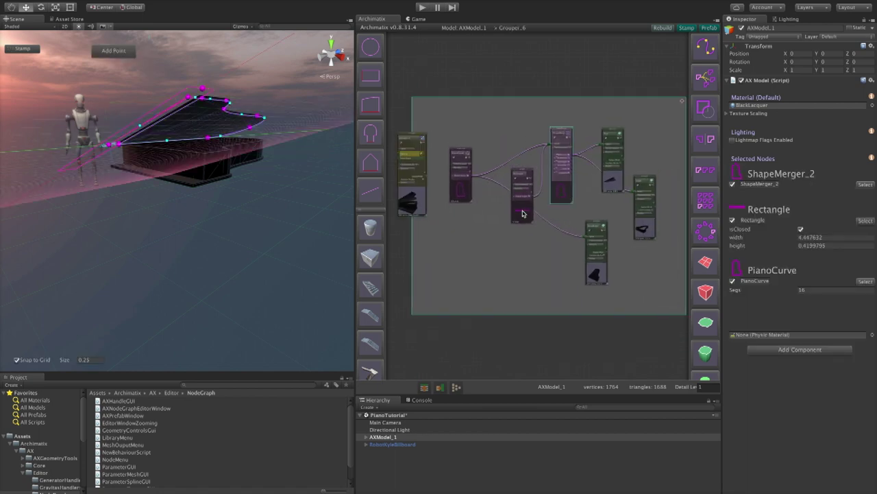
pyautogui.moveTo(520, 217); pyautogui.dragTo(503, 231)
pyautogui.doubleClick(417, 205)
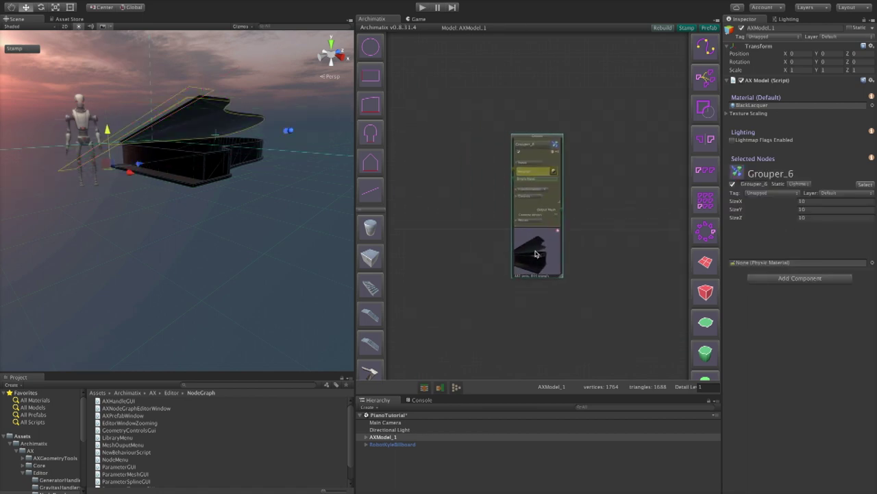
# Reopen the piano grouper, reposition the BaseBoard and Sides nodes inside it, and collapse it again.
pyautogui.doubleClick(539, 253)
pyautogui.click(598, 278)
pyautogui.moveTo(599, 278); pyautogui.dragTo(606, 297)
pyautogui.moveTo(644, 227)
pyautogui.mouseDown()
pyautogui.moveTo(647, 244)
pyautogui.moveTo(653, 234)
pyautogui.mouseUp()
pyautogui.moveTo(603, 297)
pyautogui.mouseDown()
pyautogui.moveTo(588, 285)
pyautogui.moveTo(594, 282)
pyautogui.mouseUp()
pyautogui.click(417, 202)
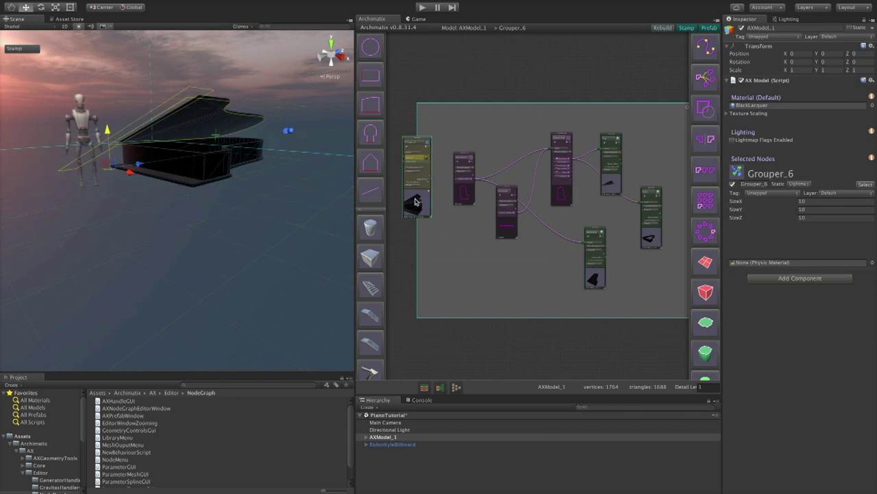
pyautogui.doubleClick(416, 200)
pyautogui.scroll(-1, 431, 248)
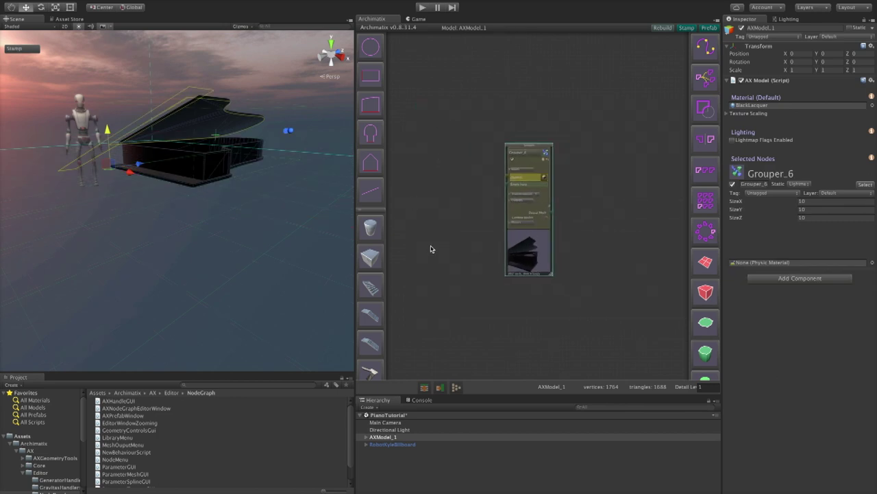
# Add a box and shrink its footprint to about 0.03 by 0.08, forming a narrow leg at the piano's front corner.
pyautogui.click(371, 258)
pyautogui.keyDown('alt'); pyautogui.moveTo(122, 106); pyautogui.dragTo(154, 143); pyautogui.keyUp('alt')
pyautogui.moveTo(128, 193); pyautogui.dragTo(50, 247)
pyautogui.moveTo(132, 211); pyautogui.dragTo(70, 180)
pyautogui.moveTo(116, 200); pyautogui.dragTo(108, 208)
pyautogui.scroll(3, 88, 174)
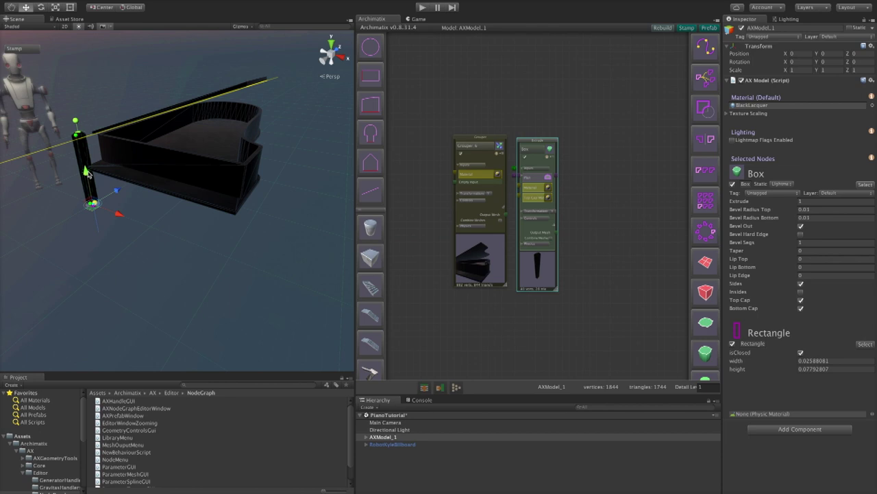
# Duplicate the leg box with a PairRepeater, spacing the two legs about 0.99 apart.
pyautogui.moveTo(109, 182)
pyautogui.keyDown('alt'); pyautogui.mouseDown()
pyautogui.moveTo(209, 157)
pyautogui.moveTo(107, 197)
pyautogui.mouseUp(); pyautogui.keyUp('alt')
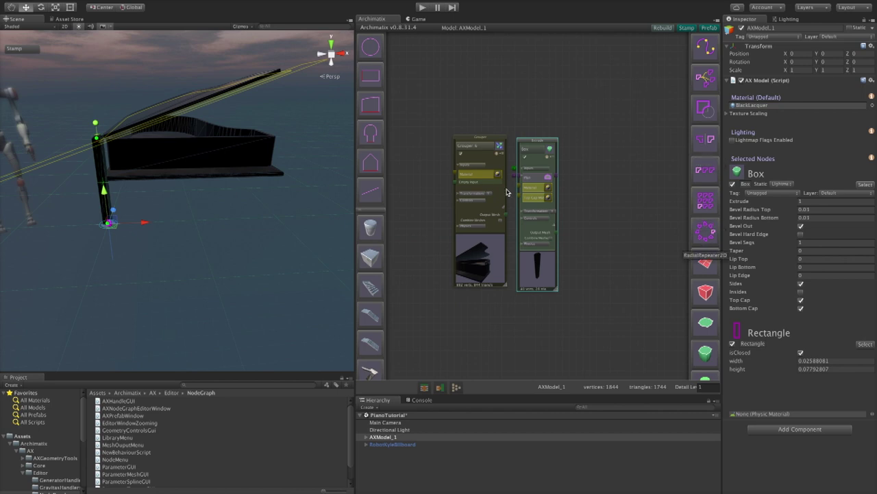
pyautogui.moveTo(556, 234); pyautogui.dragTo(707, 79)
pyautogui.moveTo(117, 260); pyautogui.dragTo(180, 268)
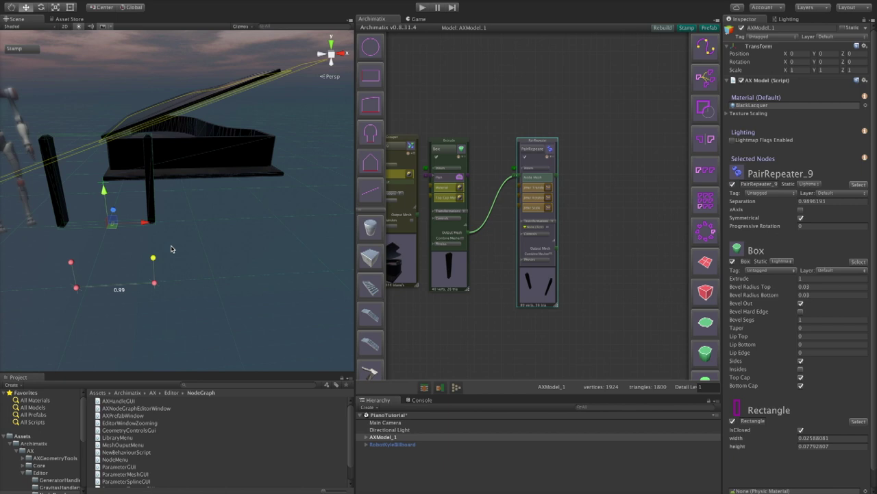
# Shorten the repeated leg box to an extrusion of about 0.59.
pyautogui.click(150, 179)
pyautogui.click(52, 141)
pyautogui.click(150, 140)
pyautogui.moveTo(147, 121); pyautogui.dragTo(146, 221)
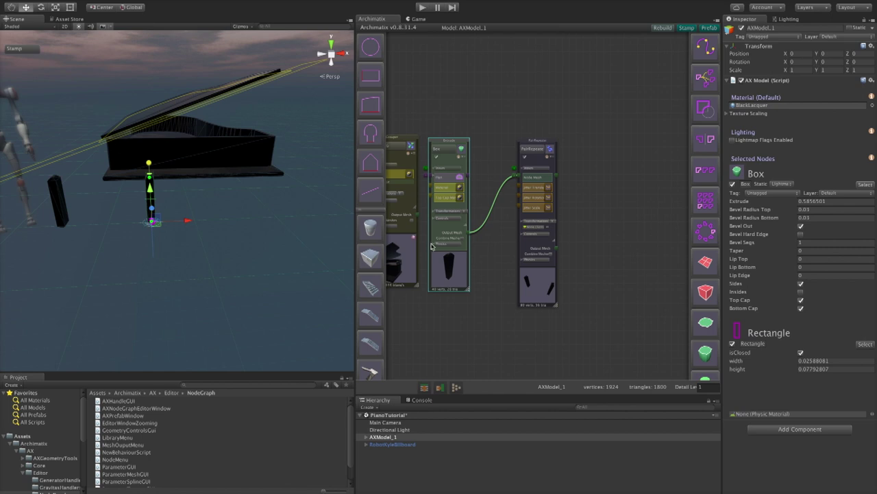
# Move the pair of legs under the front of the piano and widen their separation to about 1.58.
pyautogui.scroll(5, 152, 205)
pyautogui.moveTo(221, 181)
pyautogui.keyDown('alt'); pyautogui.mouseDown()
pyautogui.moveTo(119, 201)
pyautogui.moveTo(231, 170)
pyautogui.mouseUp(); pyautogui.keyUp('alt')
pyautogui.click(231, 171)
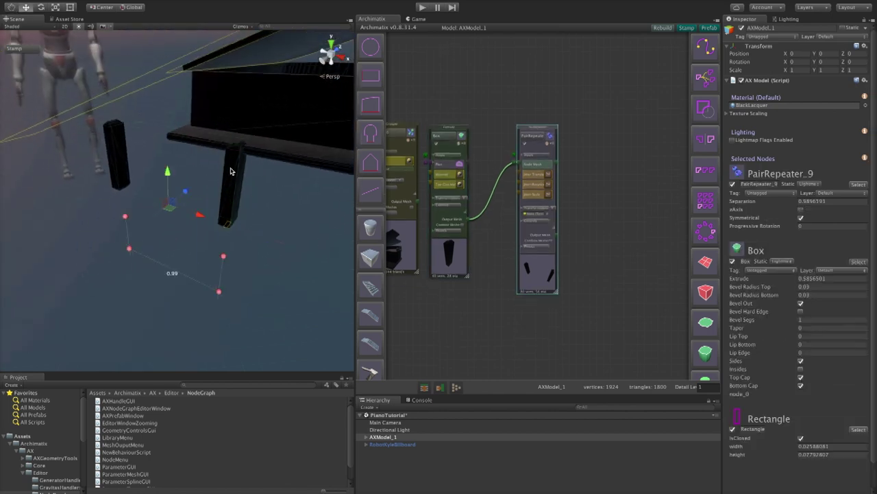
pyautogui.moveTo(200, 219); pyautogui.dragTo(314, 253)
pyautogui.scroll(-8, 308, 251)
pyautogui.moveTo(268, 211); pyautogui.dragTo(275, 213)
pyautogui.moveTo(261, 246); pyautogui.dragTo(298, 248)
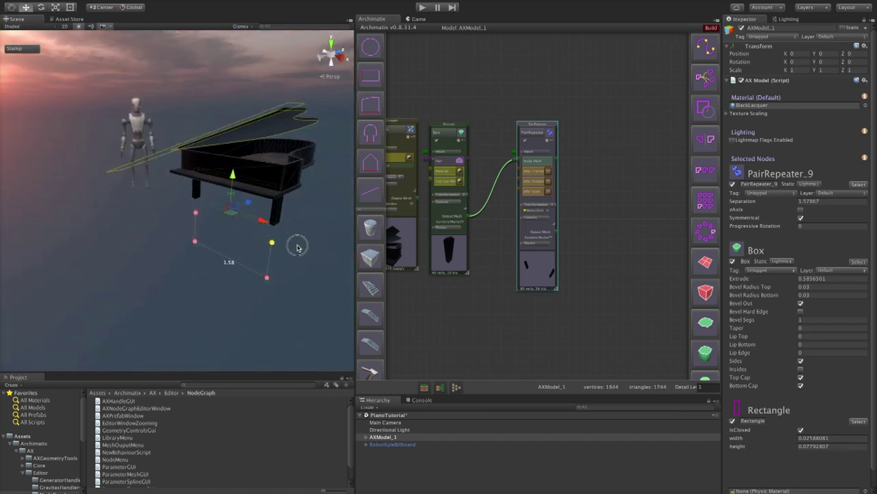
# Select the leg box, frame it in the scene, and bring its node and the PairRepeater into clear view.
pyautogui.click(277, 213)
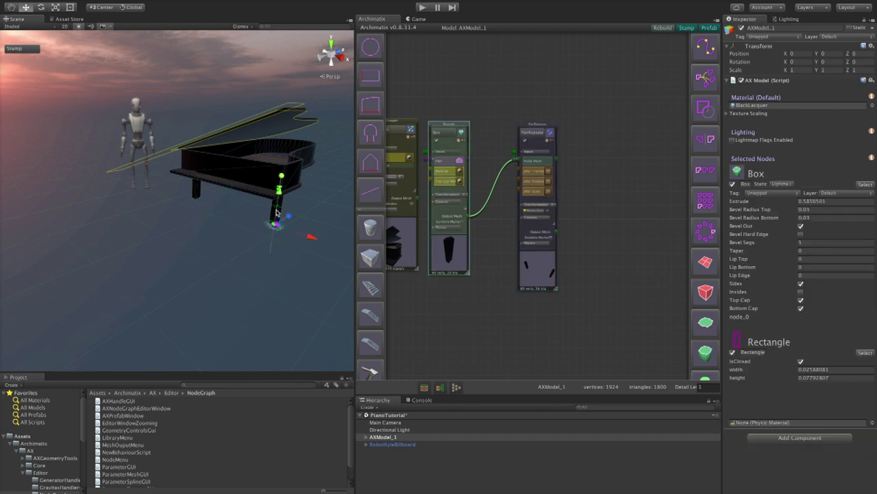
pyautogui.press('f')
pyautogui.moveTo(630, 276); pyautogui.dragTo(610, 257)
pyautogui.click(546, 261)
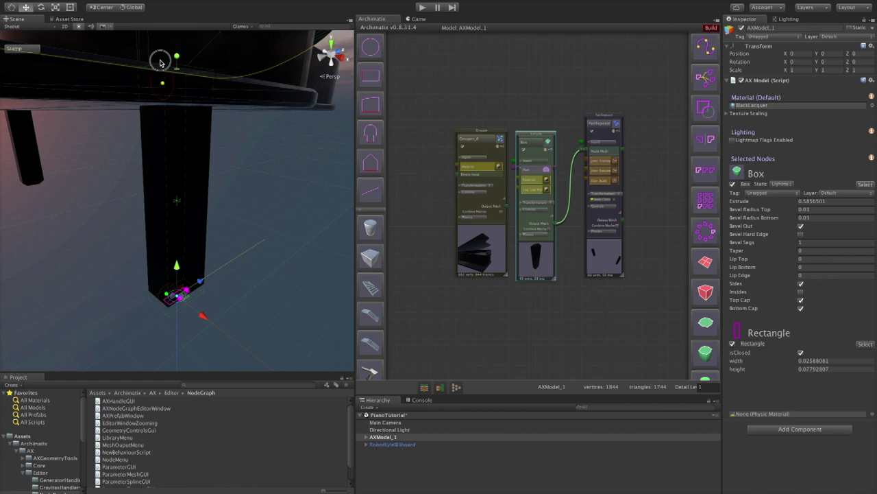
# Try the leg's upper bevel handle, and set the box's top and bottom bevel radii to -0.27.
pyautogui.keyDown('alt'); pyautogui.moveTo(99, 166); pyautogui.dragTo(364, 159); pyautogui.keyUp('alt')
pyautogui.moveTo(188, 83); pyautogui.dragTo(193, 77)
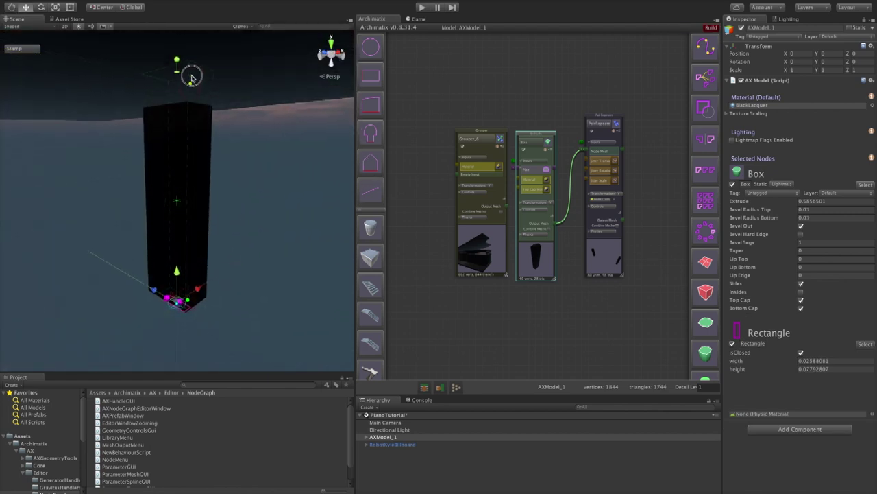
pyautogui.moveTo(192, 111); pyautogui.dragTo(192, 102)
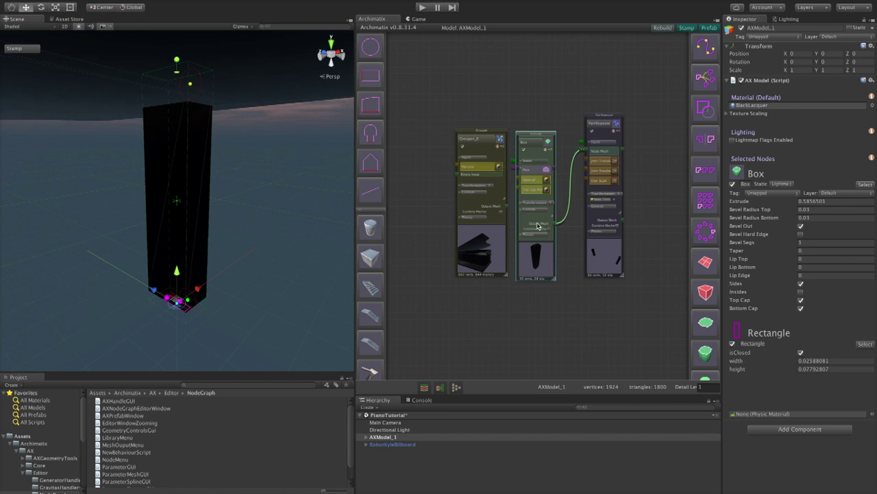
pyautogui.click(600, 255)
pyautogui.click(549, 259)
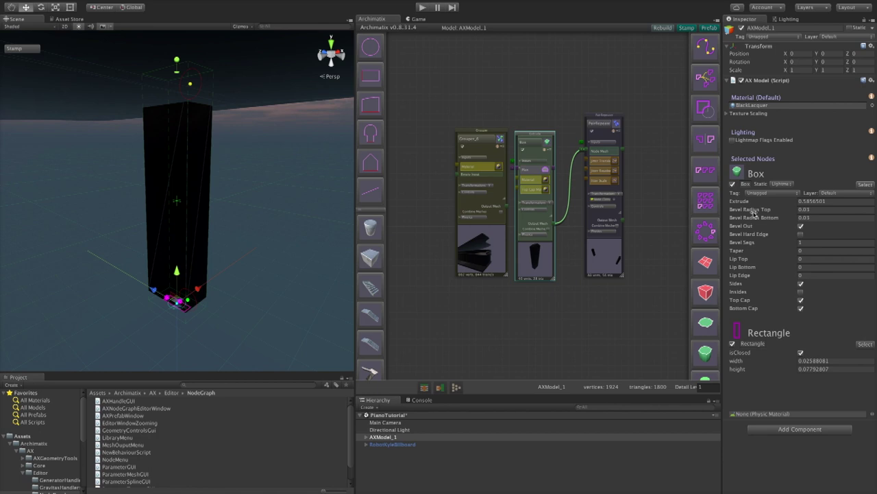
pyautogui.moveTo(752, 210); pyautogui.dragTo(746, 212)
# Widen the leg's rectangle to about 0.066 and taper the leg by about -0.045 so it flares upward.
pyautogui.keyDown('alt'); pyautogui.moveTo(275, 207); pyautogui.dragTo(193, 205); pyautogui.keyUp('alt')
pyautogui.moveTo(183, 298); pyautogui.dragTo(253, 84)
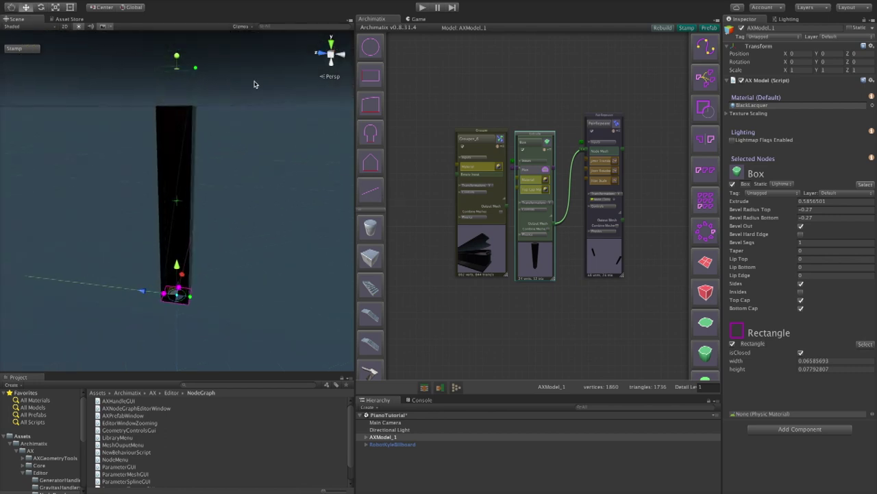
pyautogui.moveTo(197, 69); pyautogui.dragTo(241, 72)
# Lower the tapered leg's extrusion height to about 0.54 to fit beneath the piano's base.
pyautogui.scroll(-10, 263, 149)
pyautogui.keyDown('alt'); pyautogui.moveTo(265, 149); pyautogui.dragTo(15, 126); pyautogui.keyUp('alt')
pyautogui.keyDown('alt'); pyautogui.moveTo(140, 143); pyautogui.dragTo(73, 137); pyautogui.keyUp('alt')
pyautogui.moveTo(176, 157); pyautogui.dragTo(178, 180)
pyautogui.keyDown('alt'); pyautogui.moveTo(221, 195); pyautogui.dragTo(189, 214); pyautogui.keyUp('alt')
pyautogui.scroll(3, 189, 215)
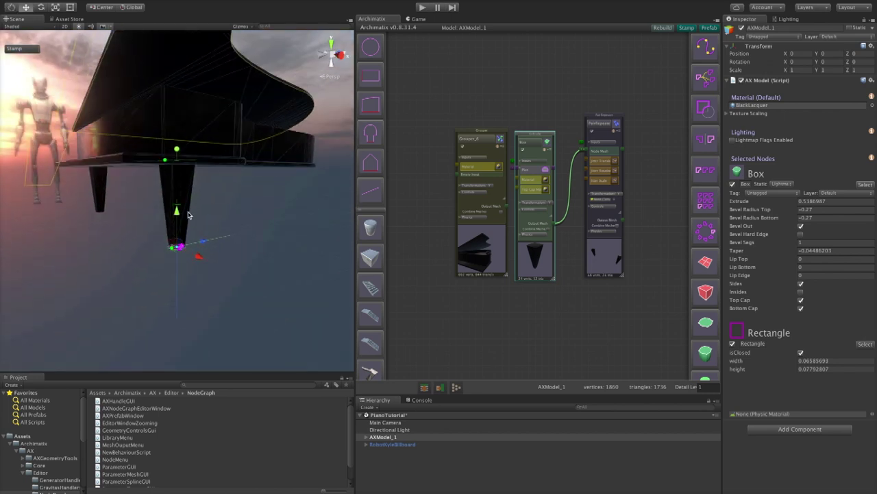
# Reduce the leg's taper to about -0.025 so the leg flares less toward the piano's base.
pyautogui.scroll(3, 189, 215)
pyautogui.moveTo(163, 150); pyautogui.dragTo(177, 149)
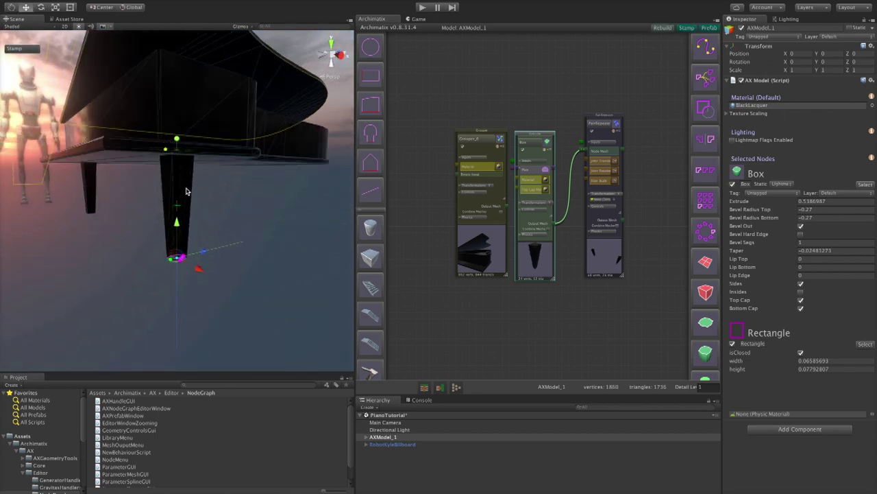
pyautogui.keyDown('alt'); pyautogui.moveTo(214, 231); pyautogui.dragTo(171, 278); pyautogui.keyUp('alt')
pyautogui.scroll(-8, 194, 289)
pyautogui.scroll(8, 171, 279)
# Duplicate the leg Box node and position the copy as a third leg beneath the rear of the piano.
pyautogui.moveTo(548, 267); pyautogui.dragTo(561, 258)
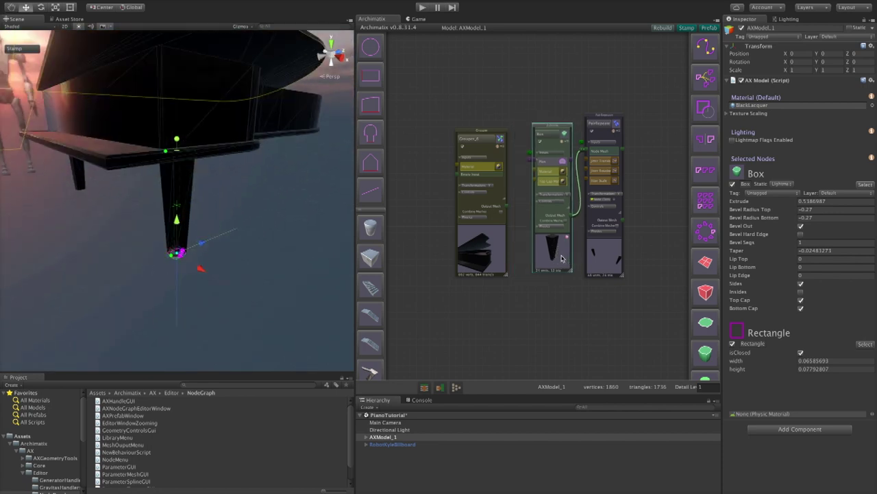
pyautogui.click(567, 143)
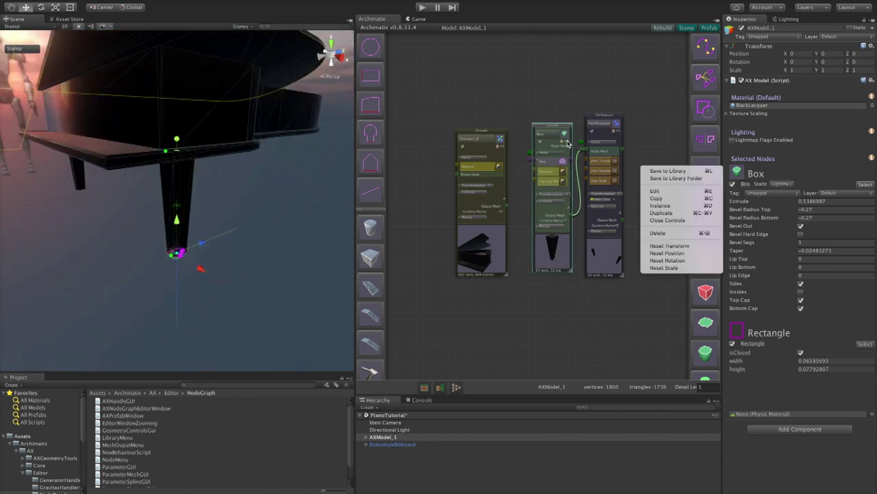
pyautogui.click(660, 212)
pyautogui.moveTo(563, 267); pyautogui.dragTo(651, 259)
pyautogui.moveTo(59, 182); pyautogui.dragTo(221, 171)
pyautogui.keyDown('alt'); pyautogui.moveTo(270, 177); pyautogui.dragTo(278, 306); pyautogui.keyUp('alt')
pyautogui.scroll(-5, 222, 282)
pyautogui.moveTo(229, 284); pyautogui.dragTo(273, 272)
# Group the paired front legs and the single rear leg into one Grouper, separate from the body's Grouper.
pyautogui.keyDown('alt'); pyautogui.moveTo(198, 278); pyautogui.dragTo(539, 237); pyautogui.keyUp('alt')
pyautogui.scroll(5, 206, 204)
pyautogui.keyDown('alt'); pyautogui.moveTo(206, 204); pyautogui.dragTo(310, 147); pyautogui.keyUp('alt')
pyautogui.click(553, 295)
pyautogui.scroll(-2, 554, 296)
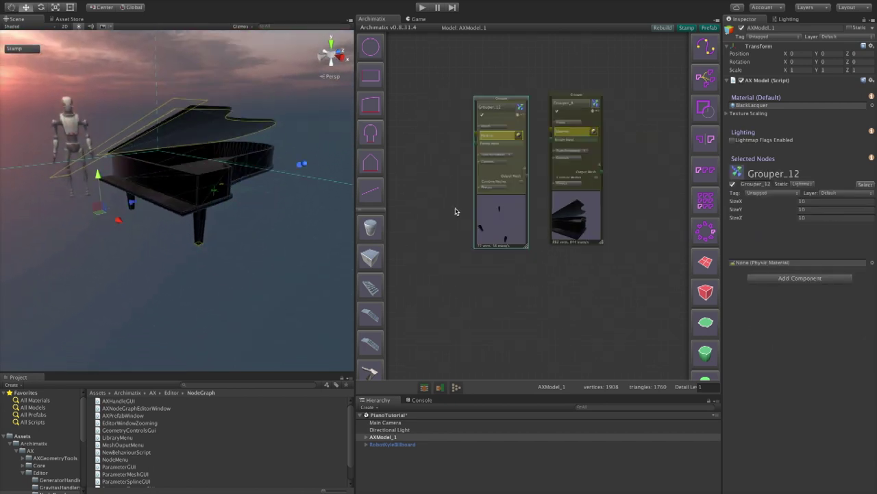
# Rename the leg Grouper as Legs and the piano body's Grouper as Main Body.
pyautogui.moveTo(456, 211); pyautogui.dragTo(576, 251)
pyautogui.click(502, 106)
pyautogui.write('Legs')
pyautogui.press('Return')
pyautogui.click(564, 103)
pyautogui.moveTo(576, 103); pyautogui.dragTo(547, 99)
pyautogui.write('Main Body')
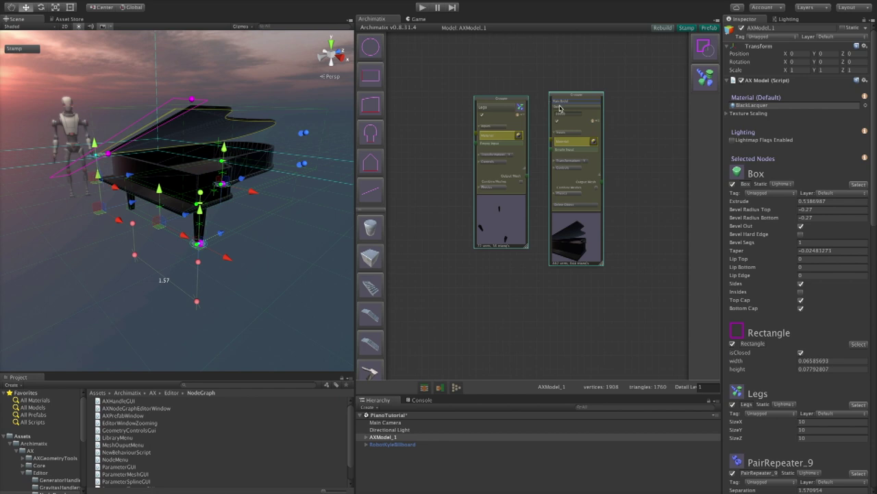
pyautogui.press('Return')
# Combine the Legs and Main Body groups into one new Grouper holding the complete piano.
pyautogui.moveTo(444, 70); pyautogui.dragTo(604, 159)
pyautogui.click(706, 77)
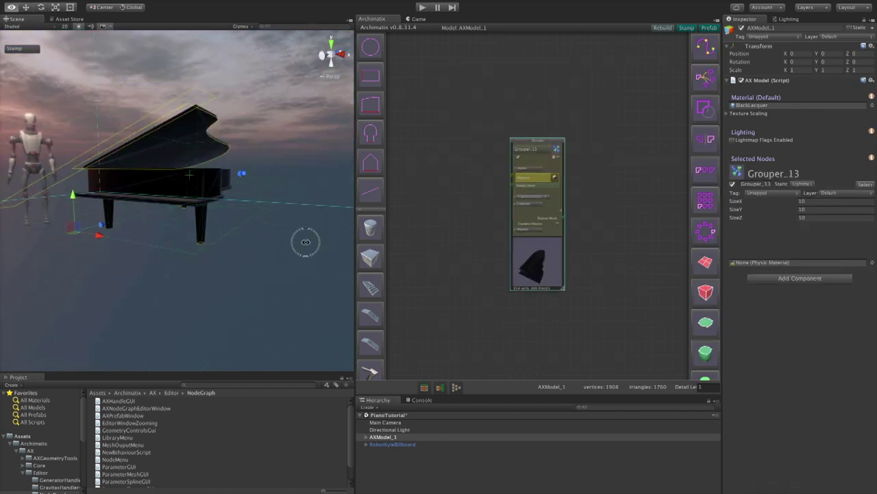
pyautogui.moveTo(509, 222); pyautogui.dragTo(490, 231)
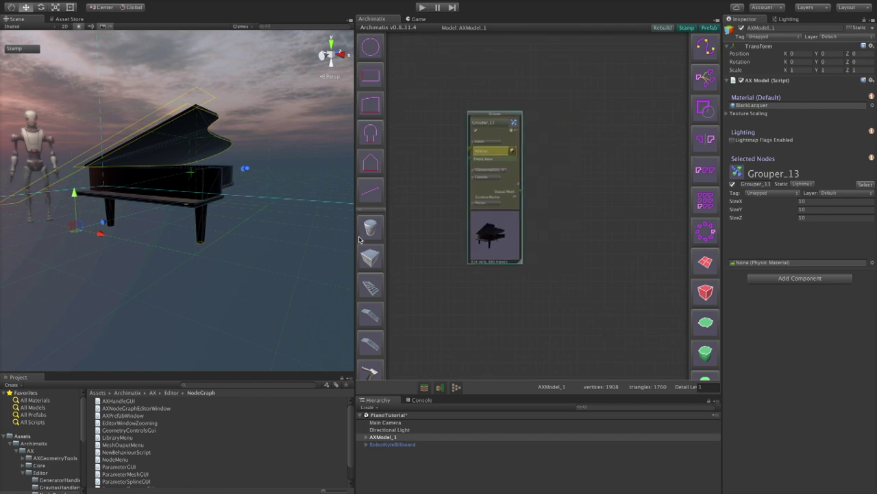
# Repeat the complete piano group in a full circle with a RadialRepeater, and widen the radius to about 8.15.
pyautogui.scroll(-5, 264, 241)
pyautogui.keyDown('alt'); pyautogui.moveTo(263, 241); pyautogui.dragTo(227, 229); pyautogui.keyUp('alt')
pyautogui.moveTo(521, 192); pyautogui.dragTo(681, 226)
pyautogui.click(705, 352)
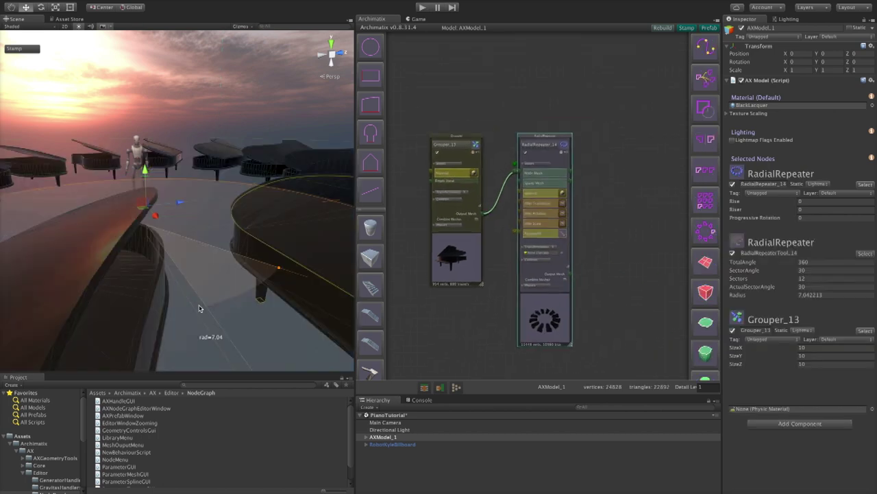
pyautogui.scroll(-5, 200, 307)
pyautogui.keyDown('alt'); pyautogui.moveTo(199, 307); pyautogui.dragTo(194, 318); pyautogui.keyUp('alt')
pyautogui.moveTo(240, 293); pyautogui.dragTo(337, 323)
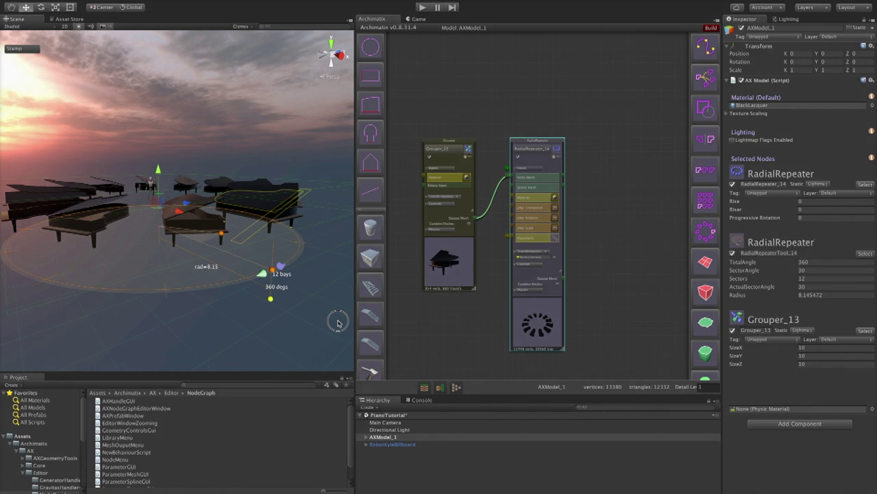